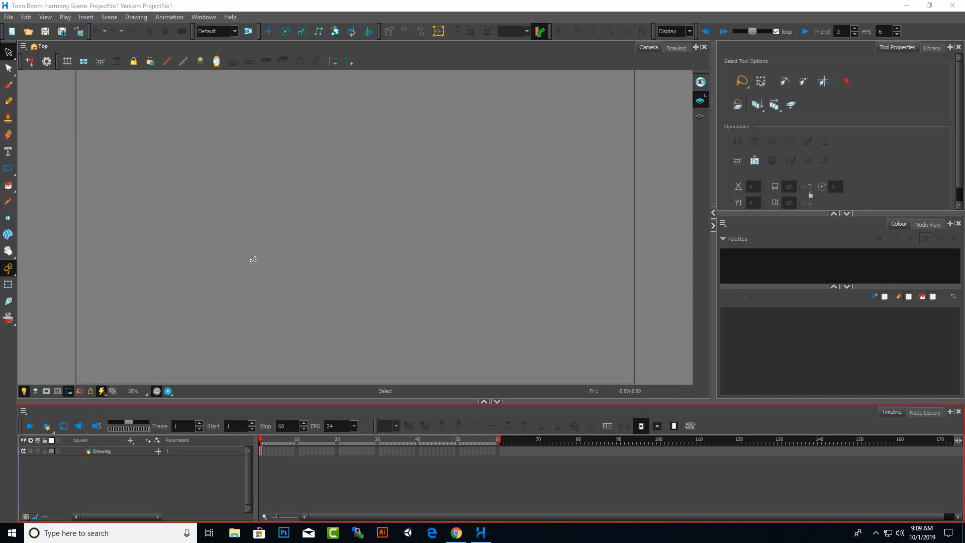
Step: Compare the Camera view of the whole frame with the Drawing view, ending in the Camera view
scroll(254, 260, down, 1)
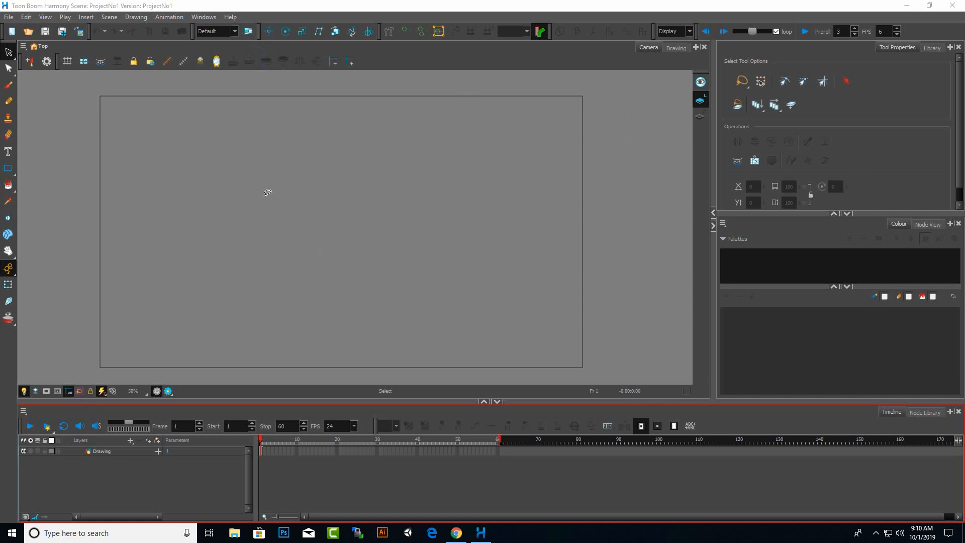
click(588, 71)
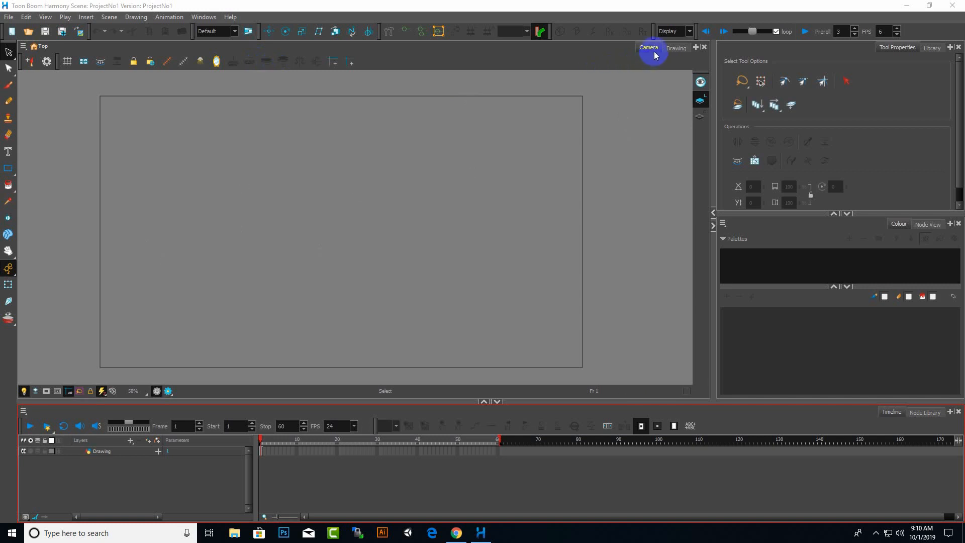
click(677, 51)
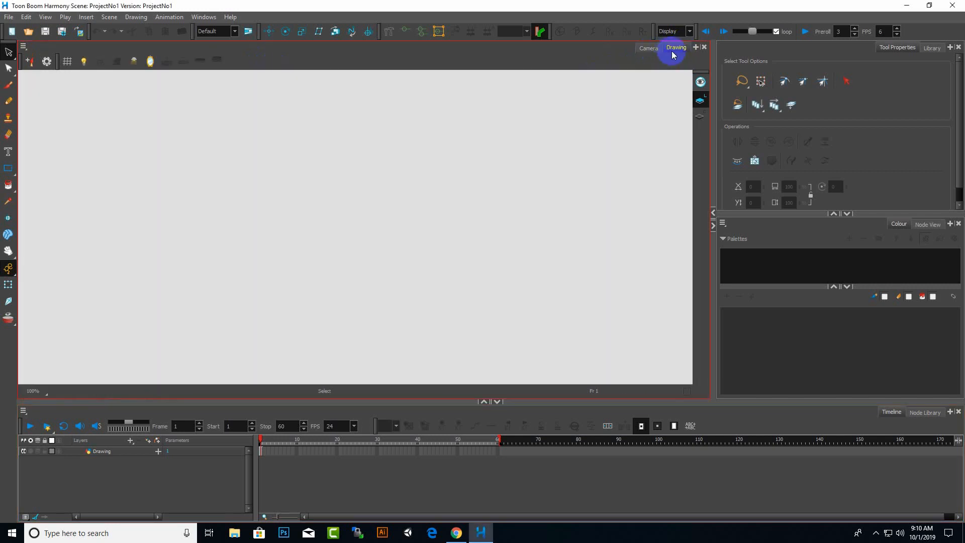
click(650, 49)
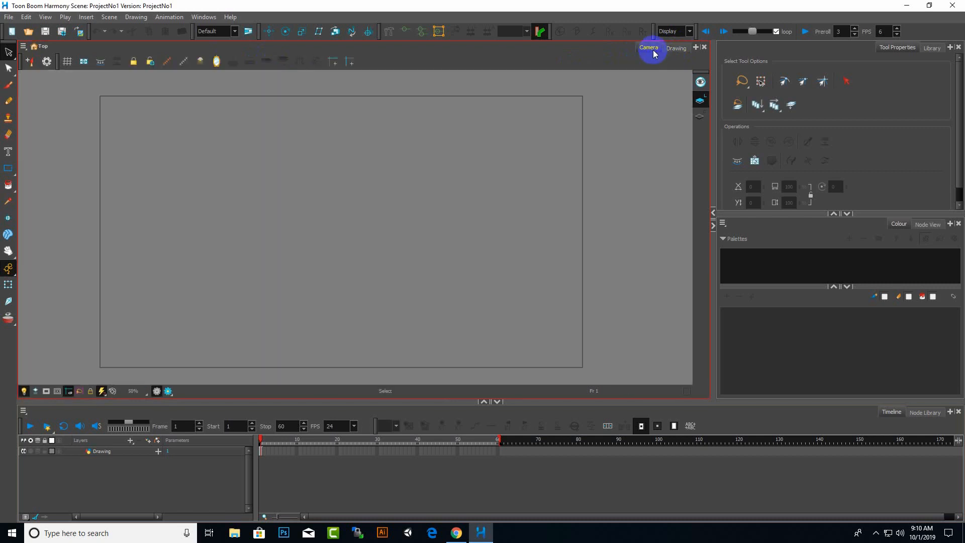
click(677, 49)
click(648, 48)
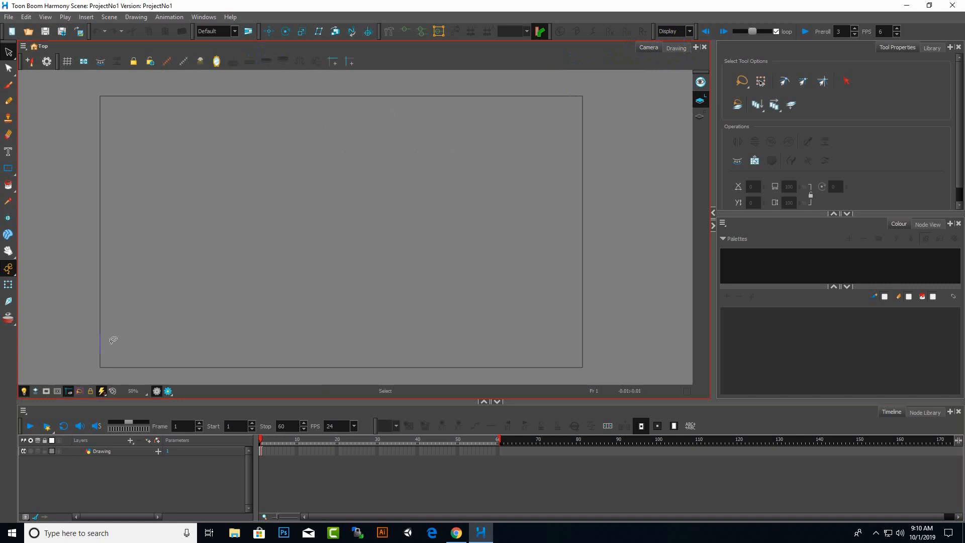
Step: Add a Colour-Card layer to the scene and make the Drawing layer active again
click(131, 442)
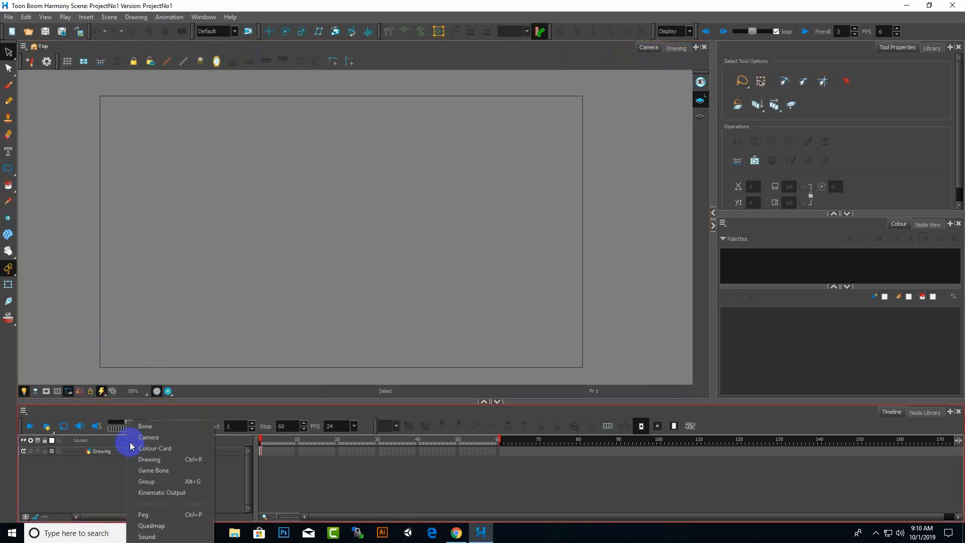
click(151, 447)
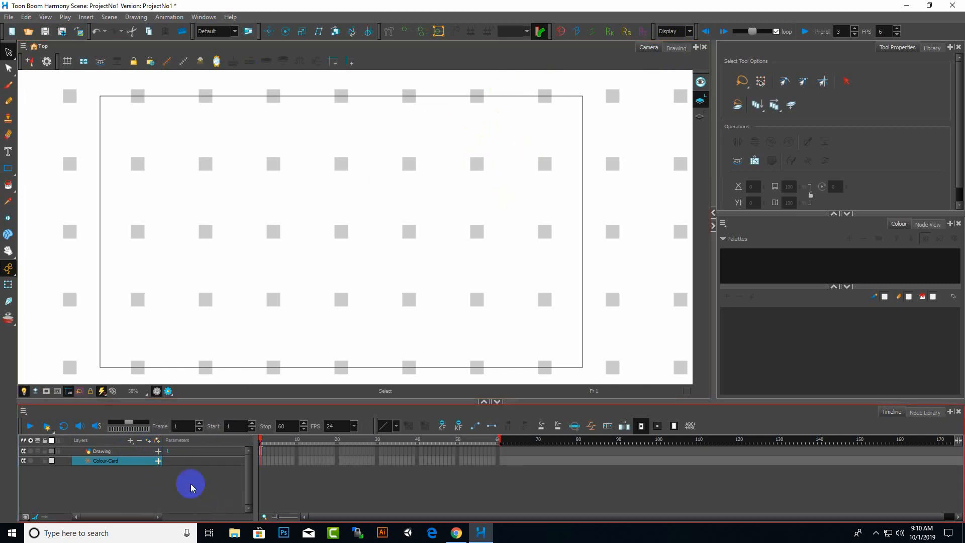
click(112, 452)
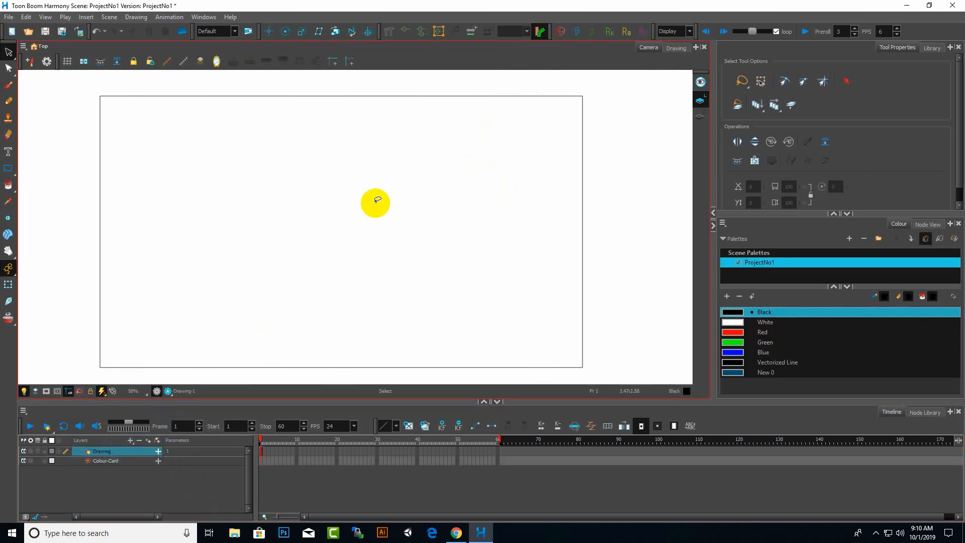
Step: Draw a large freehand black test stroke with the Brush on the Drawing layer in the Drawing view
click(676, 48)
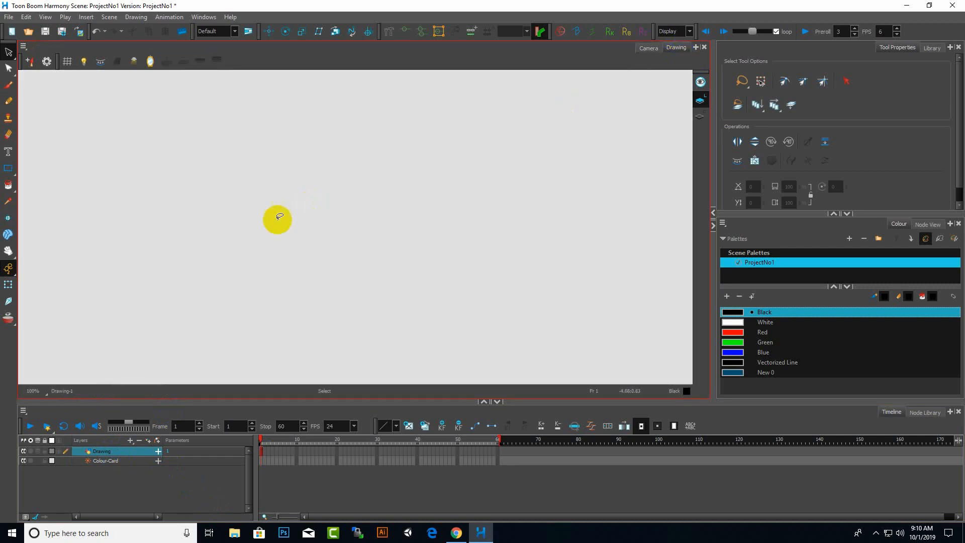
click(8, 86)
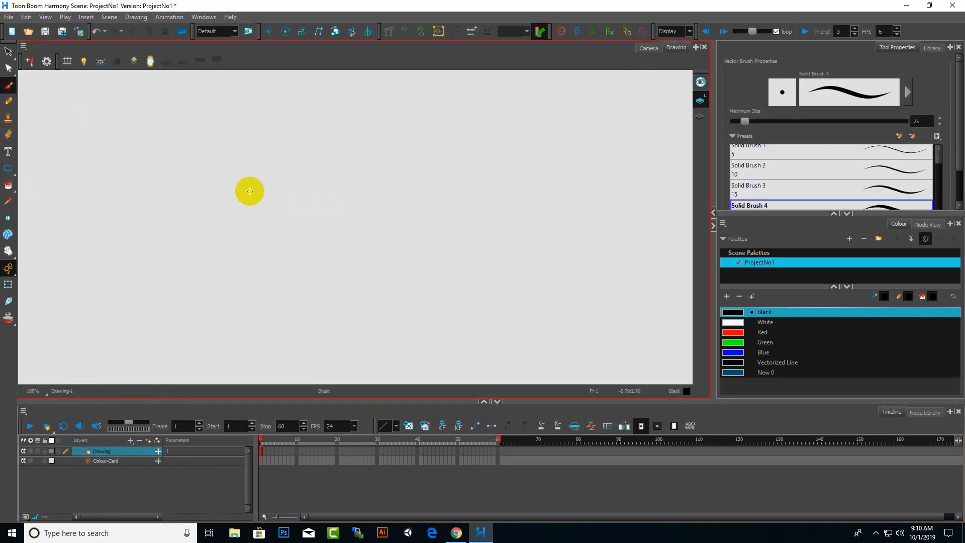
mouse_move(329, 201)
mouse_down()
mouse_move(310, 249)
mouse_move(553, 221)
mouse_move(638, 187)
mouse_move(71, 191)
mouse_move(362, 323)
mouse_move(711, 222)
mouse_move(388, 201)
mouse_move(332, 213)
mouse_up()
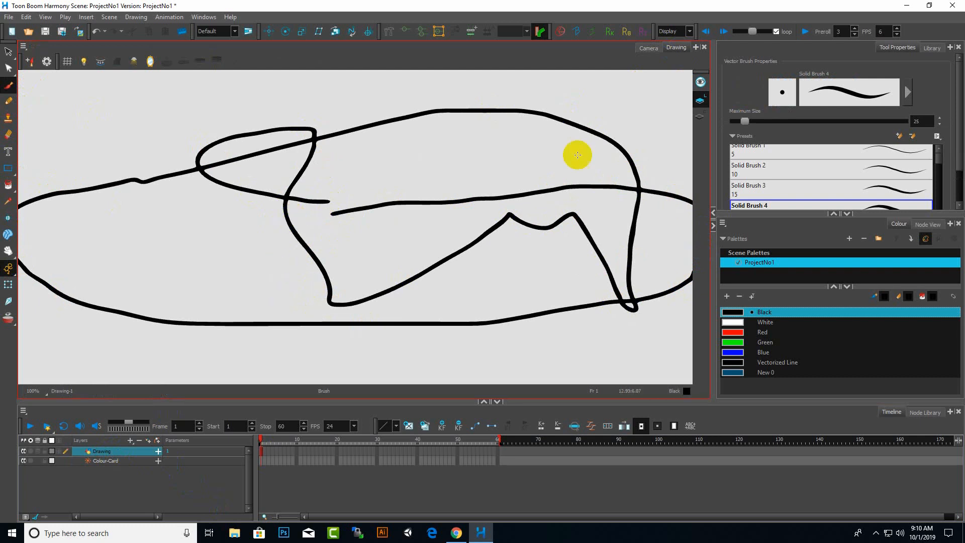
Step: Compare how the brush stroke appears in the Camera view and in the Drawing view
click(648, 48)
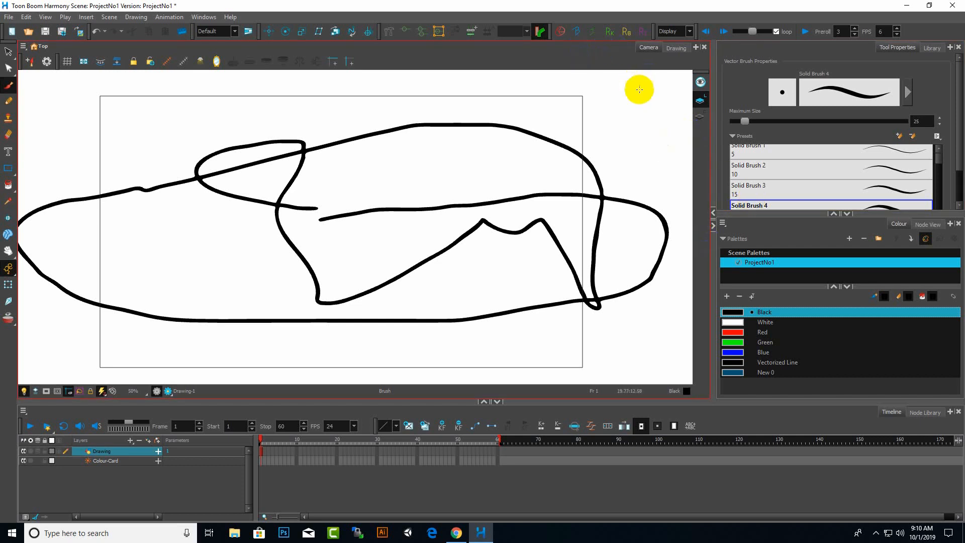
click(676, 49)
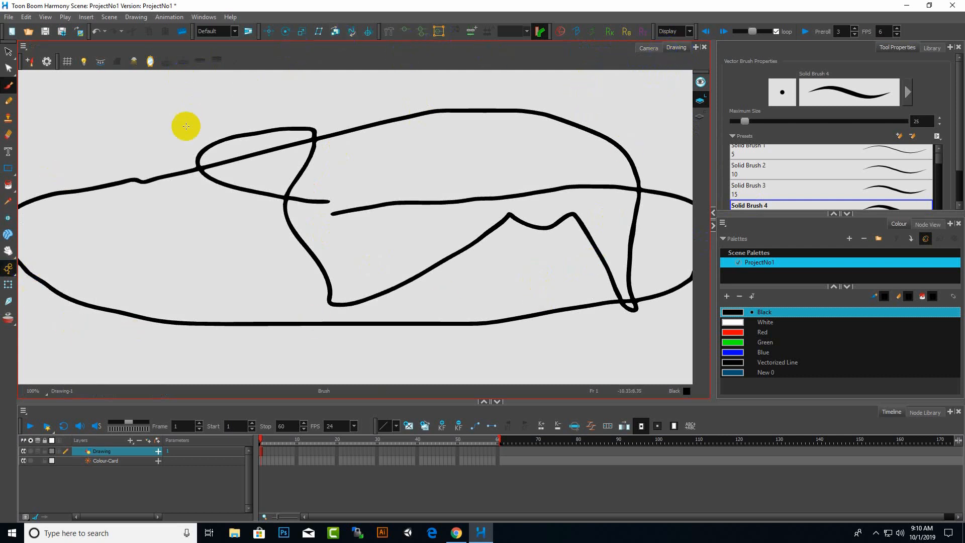
click(649, 48)
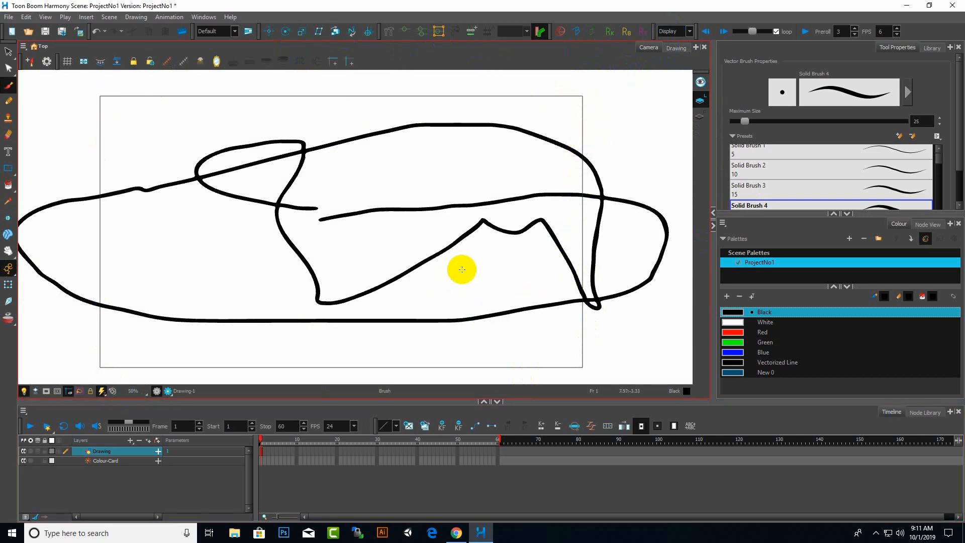
Step: Select the entire test stroke in the Camera view and delete it
click(9, 51)
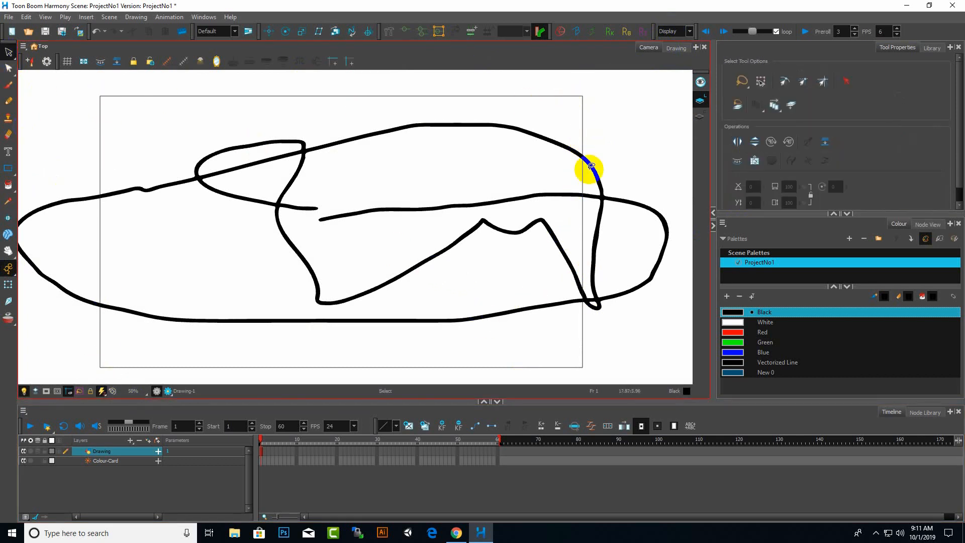
mouse_move(652, 111)
mouse_down()
mouse_move(155, 151)
mouse_move(492, 291)
mouse_move(322, 107)
mouse_move(322, 118)
mouse_up()
key(Delete)
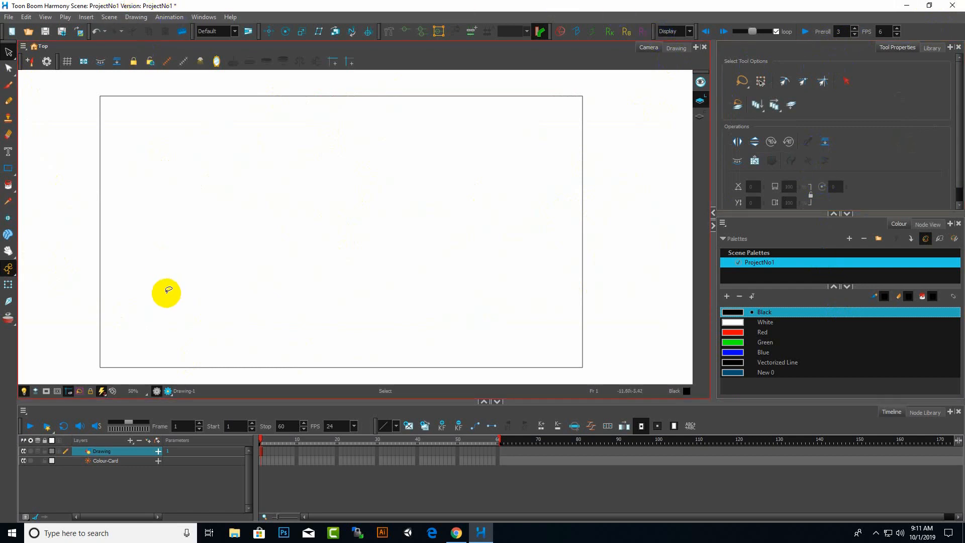
click(133, 442)
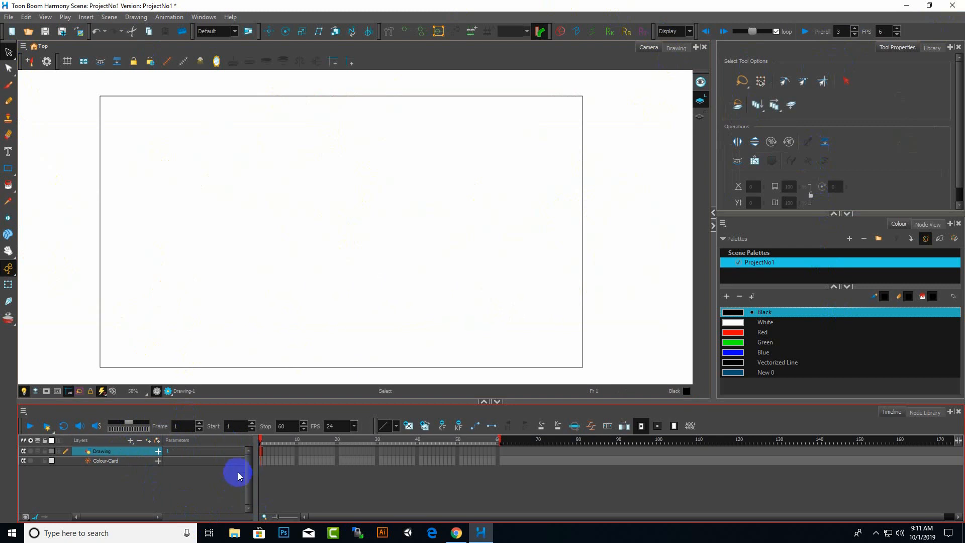
click(379, 257)
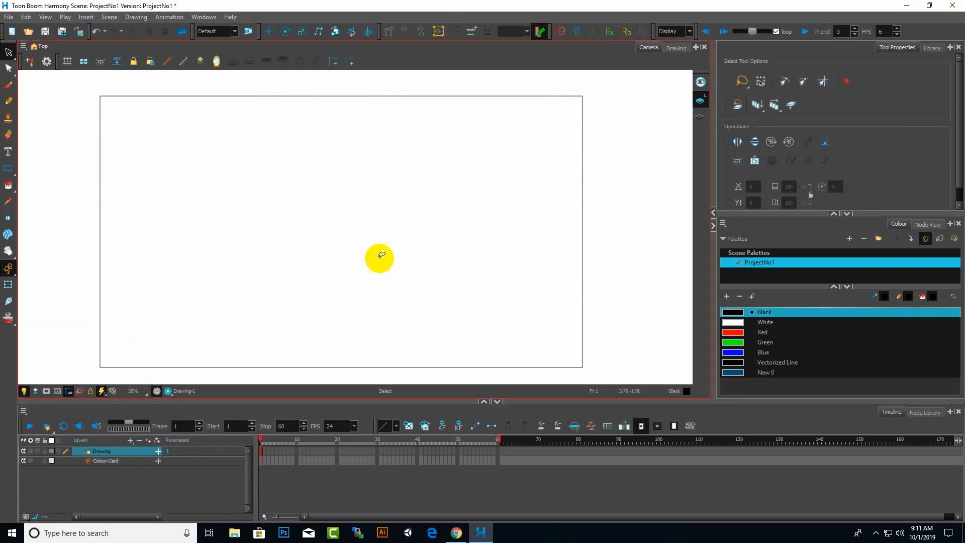
click(108, 424)
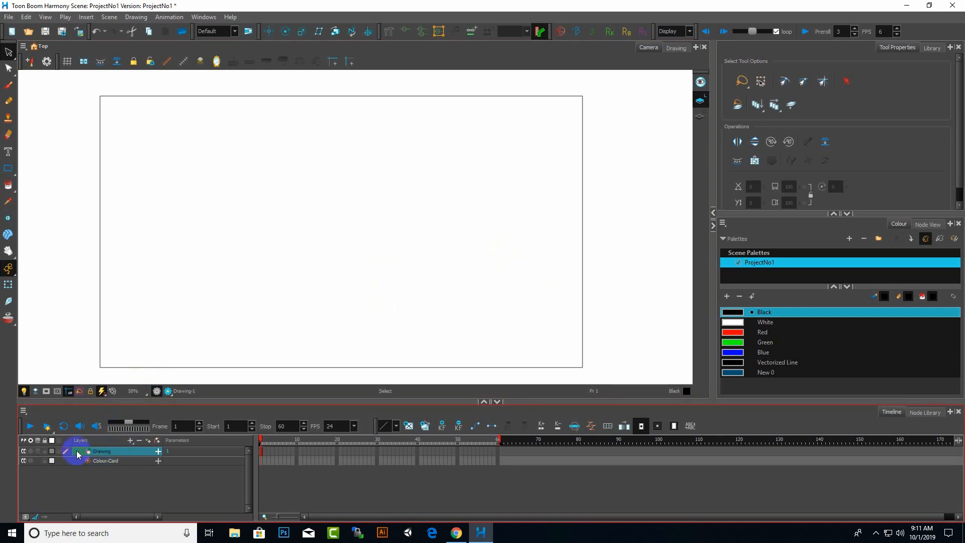
Step: Add a drawing layer named A to the scene, leaving the dialog open for more layers
click(131, 440)
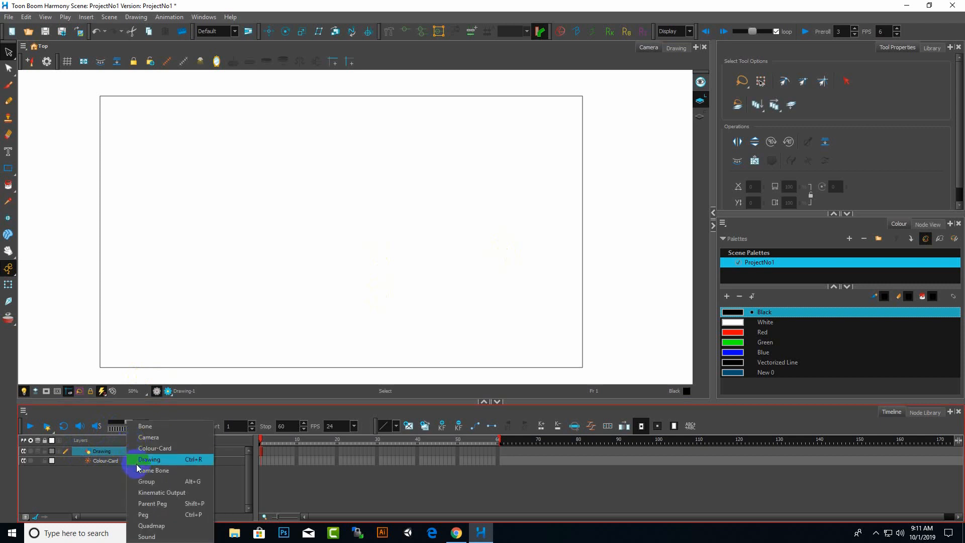
click(146, 460)
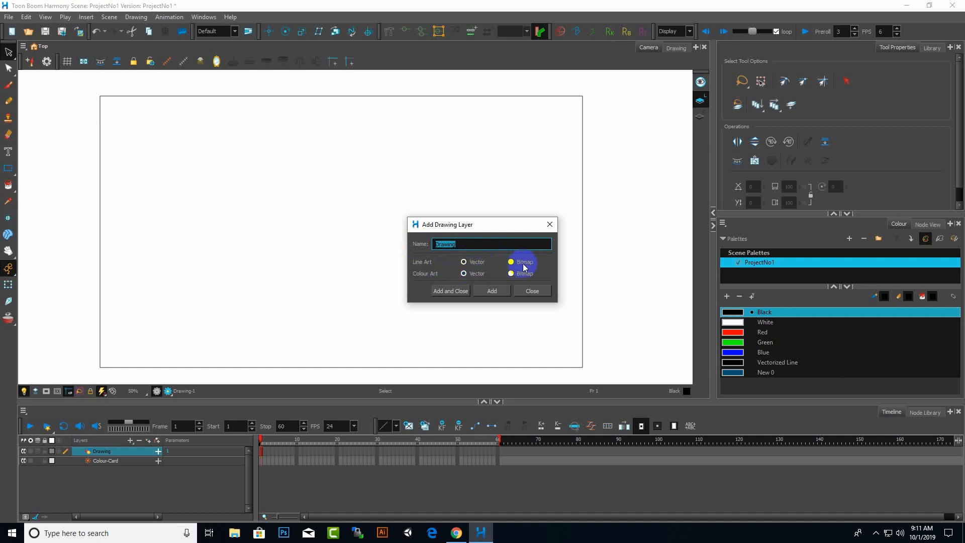
click(484, 265)
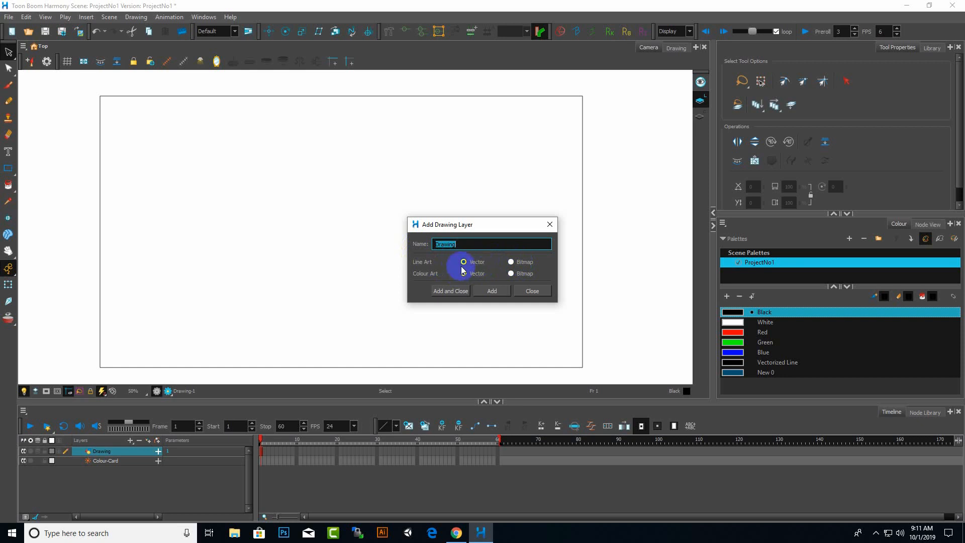
click(522, 264)
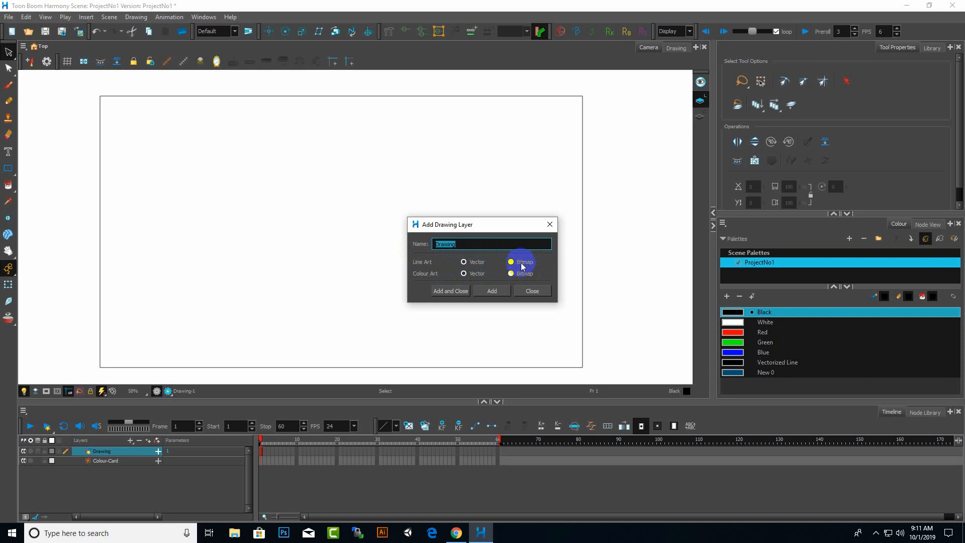
double_click(467, 242)
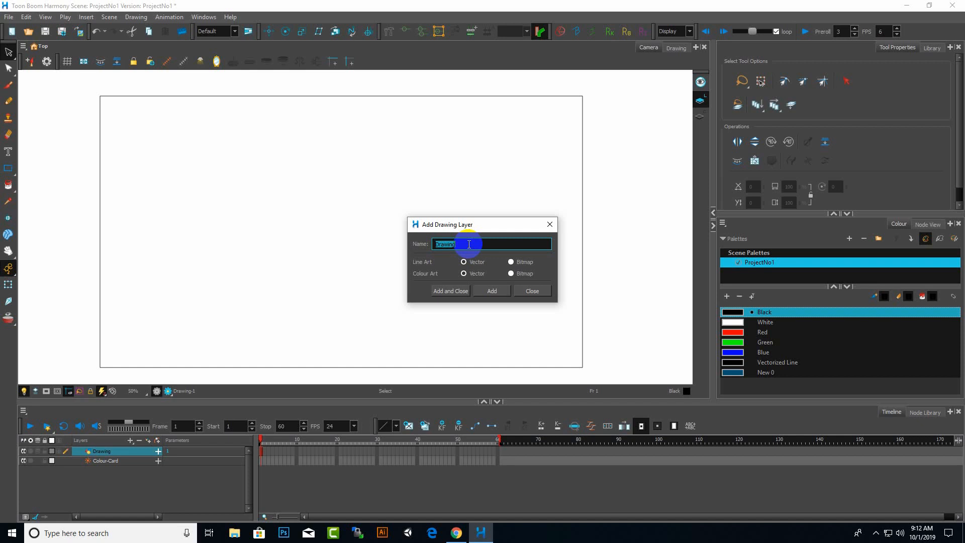
text(A)
click(492, 291)
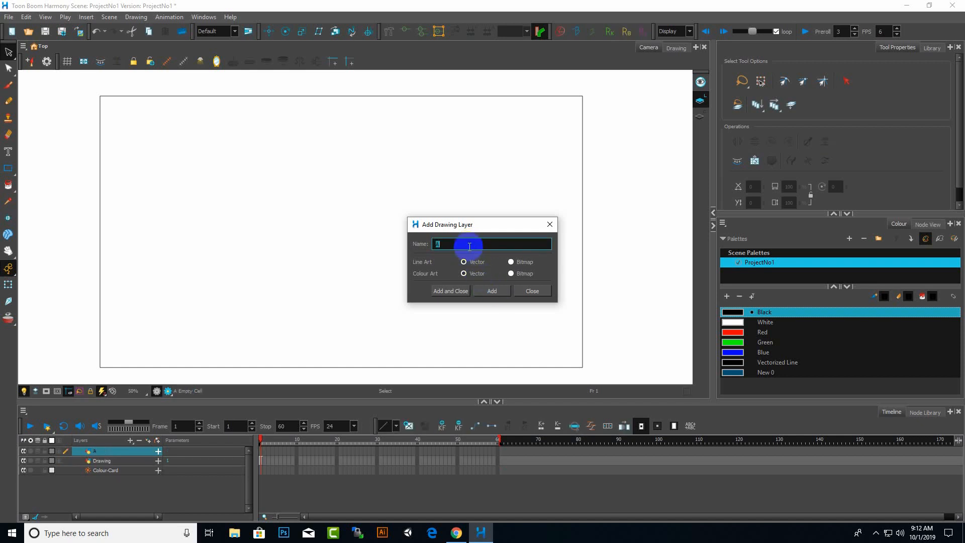
Step: Add two more drawing layers named B and C
text(B)
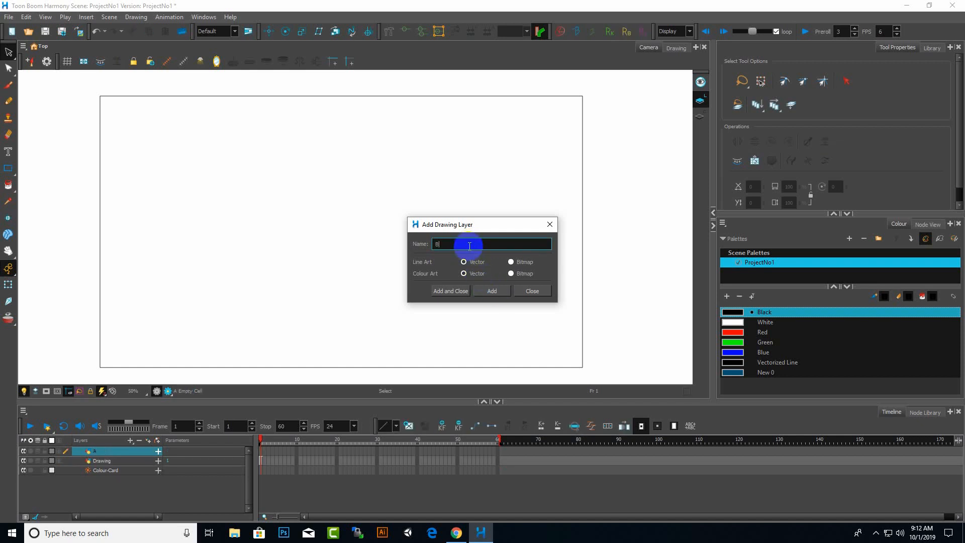
click(492, 291)
text(C)
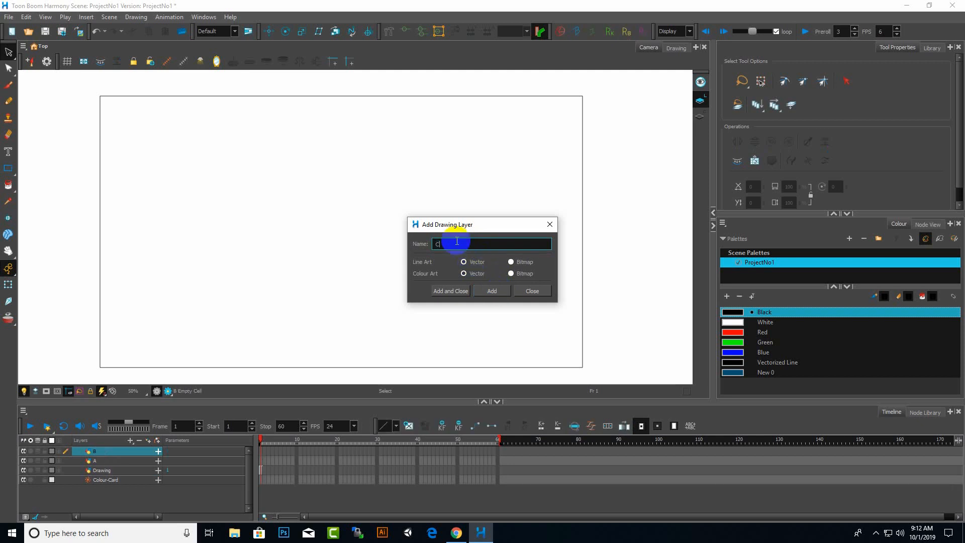
click(491, 290)
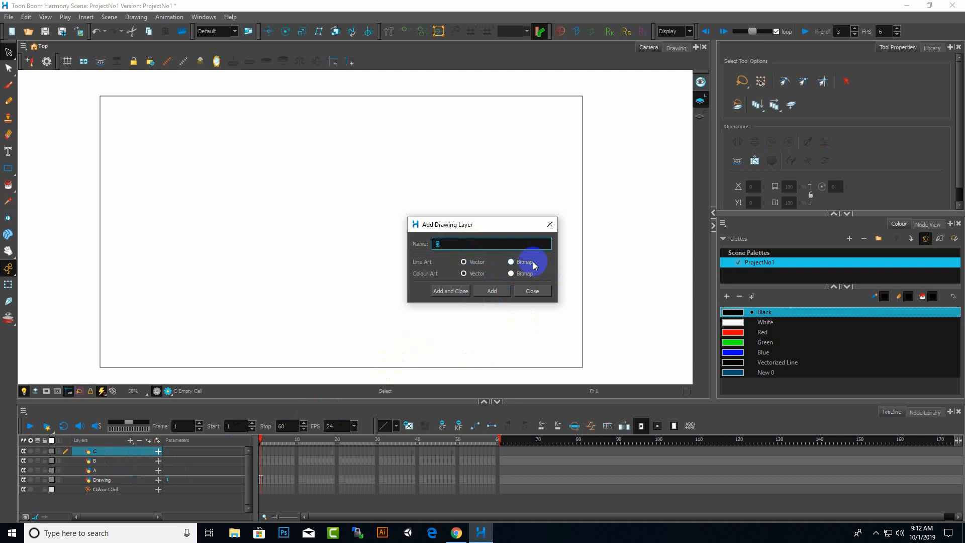
Step: Add drawing layers named OL and BG, and close the Add Drawing Layer dialog
text(D)
click(496, 294)
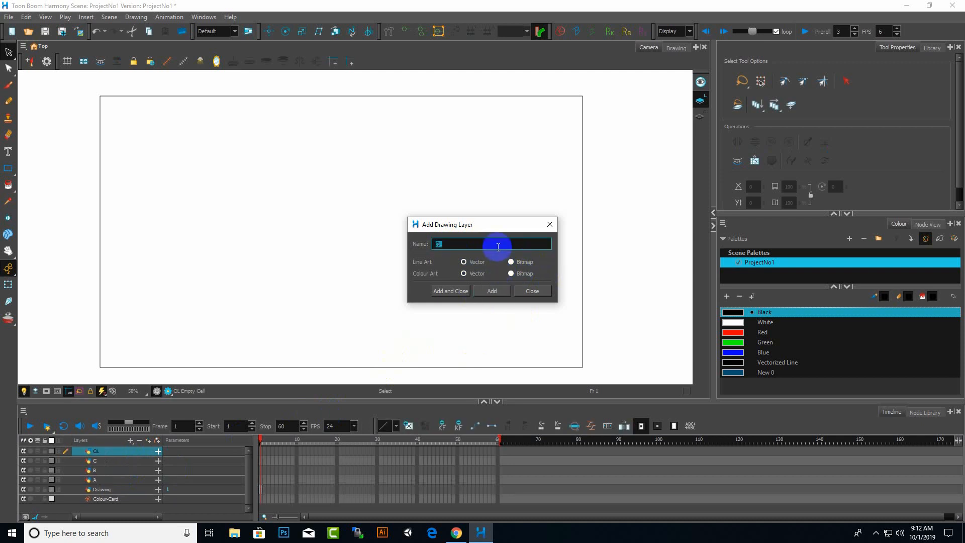
text(BG)
click(485, 294)
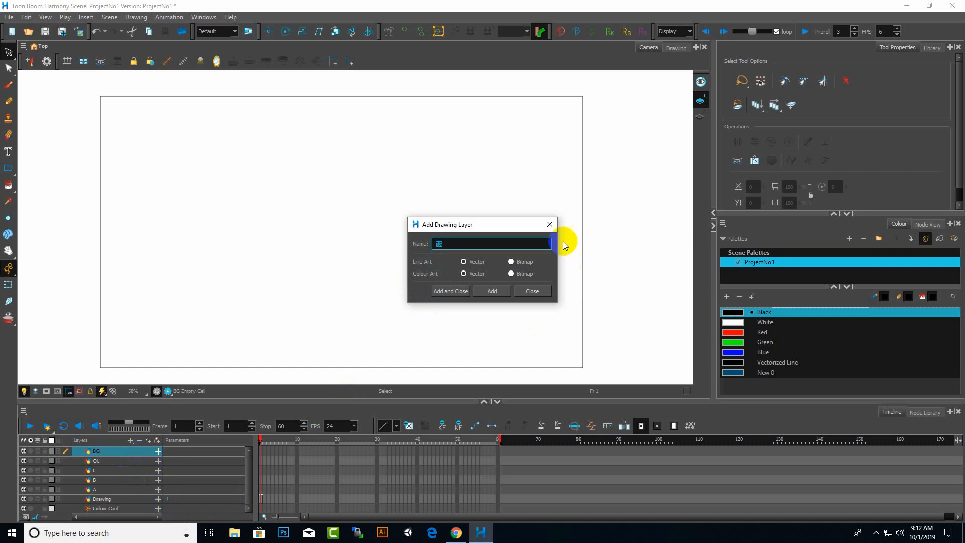
click(552, 226)
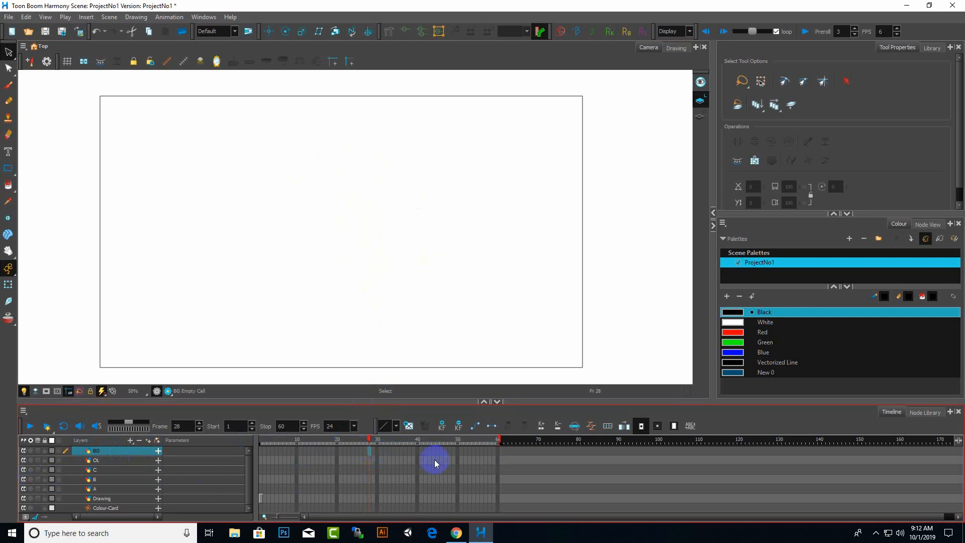
click(397, 470)
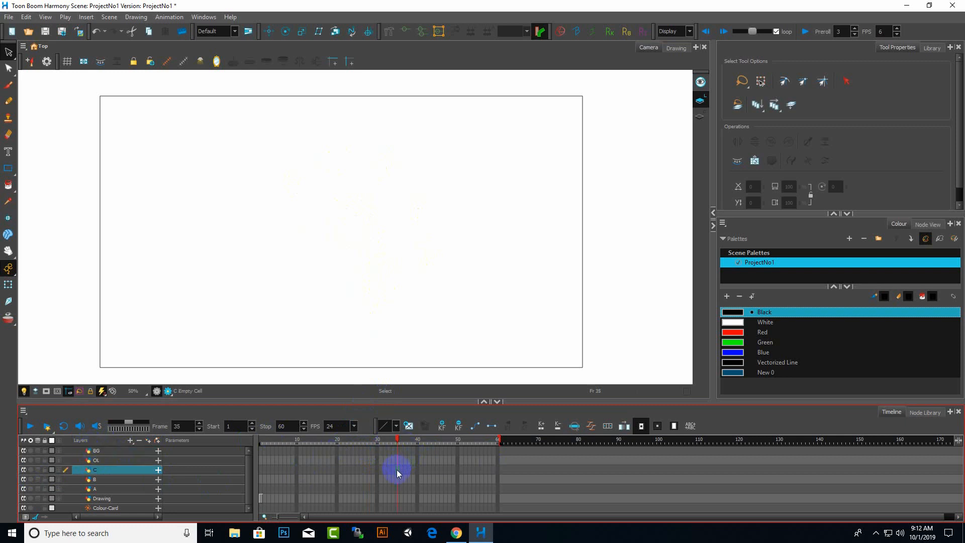
click(435, 469)
click(429, 451)
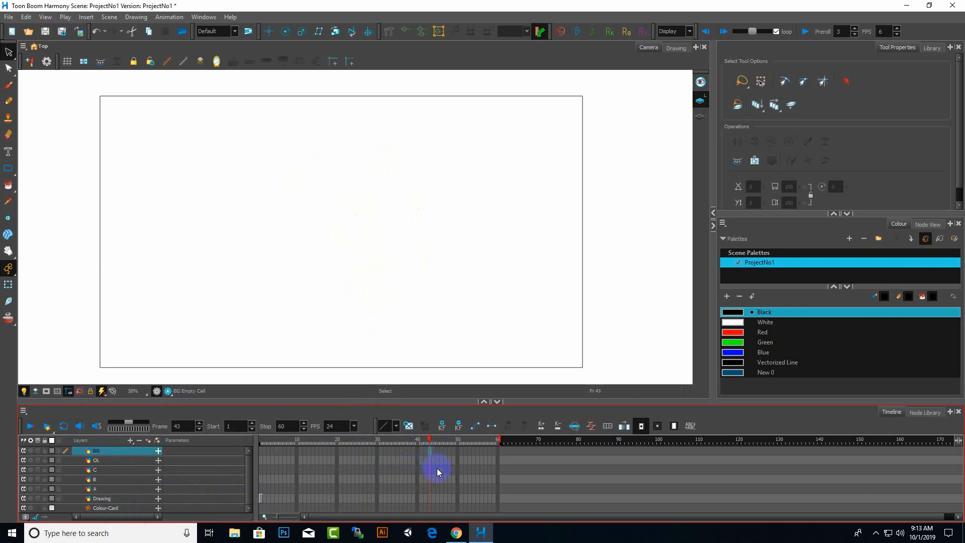
click(445, 460)
click(320, 470)
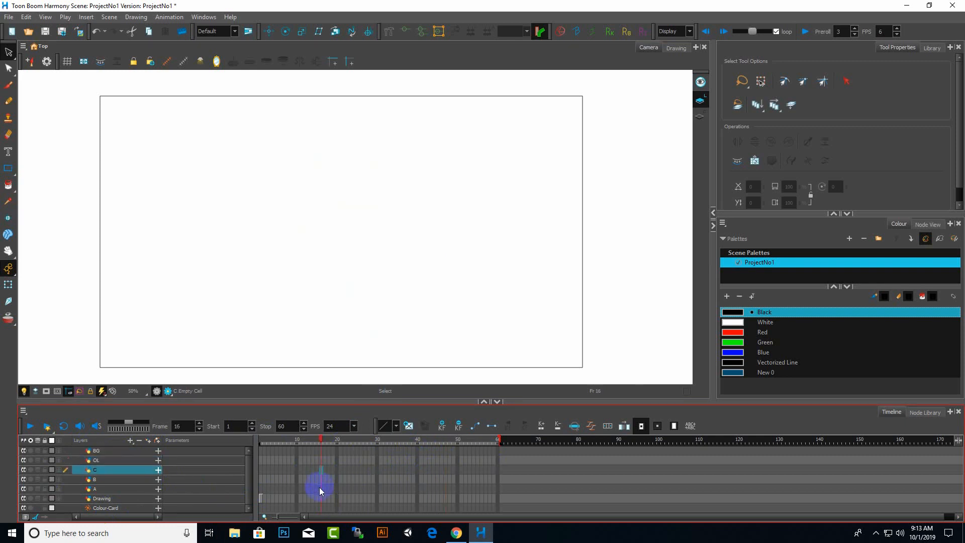
click(319, 487)
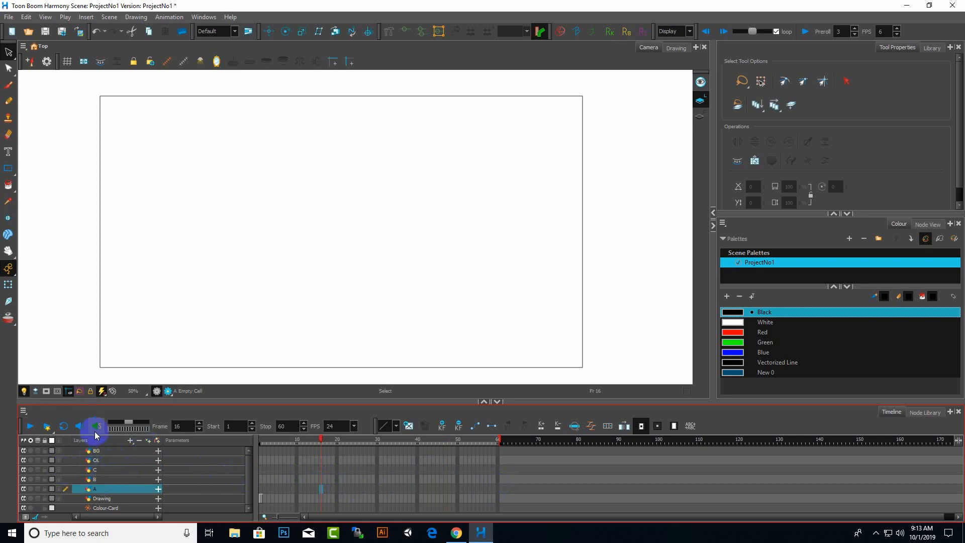
Step: Delete the OL and BG drawing layers from the timeline
click(116, 451)
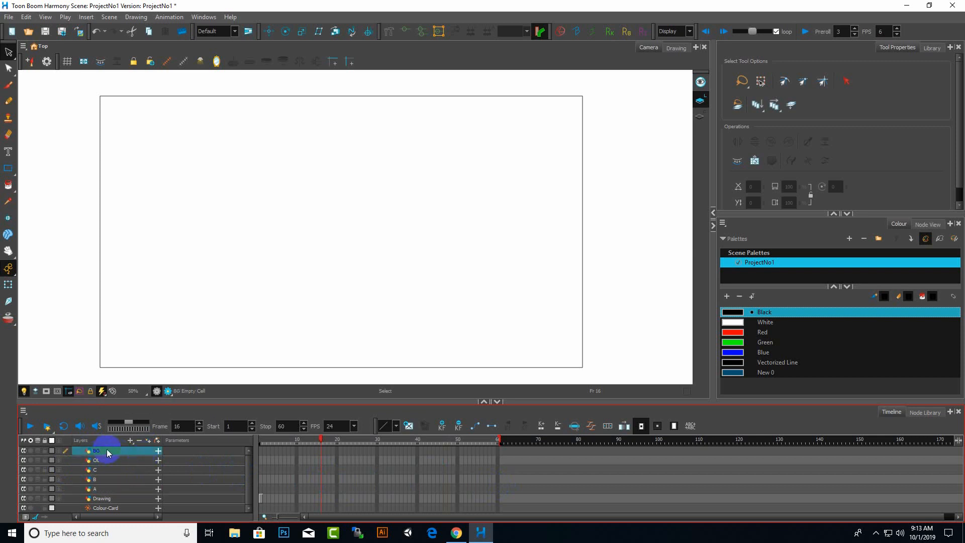
drag(106, 451, 107, 465)
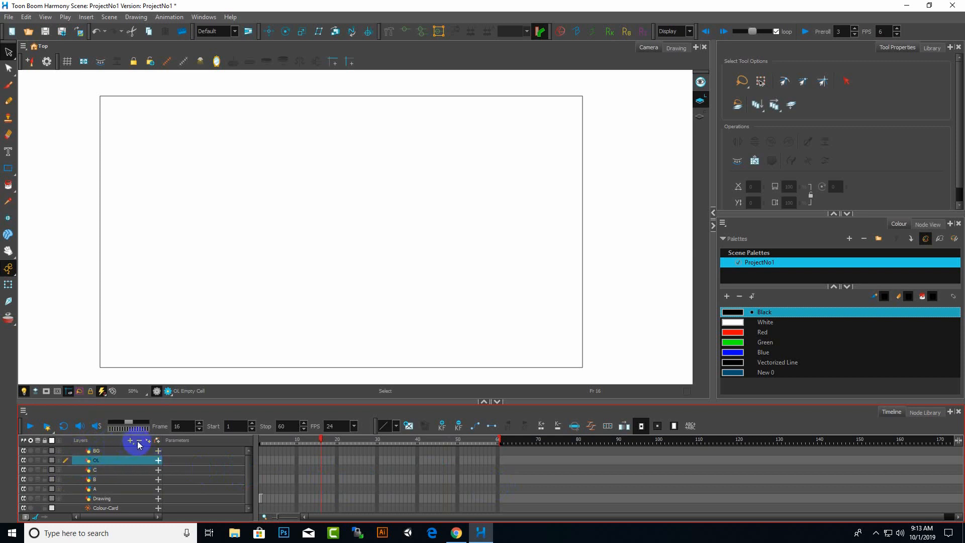
click(138, 441)
click(107, 452)
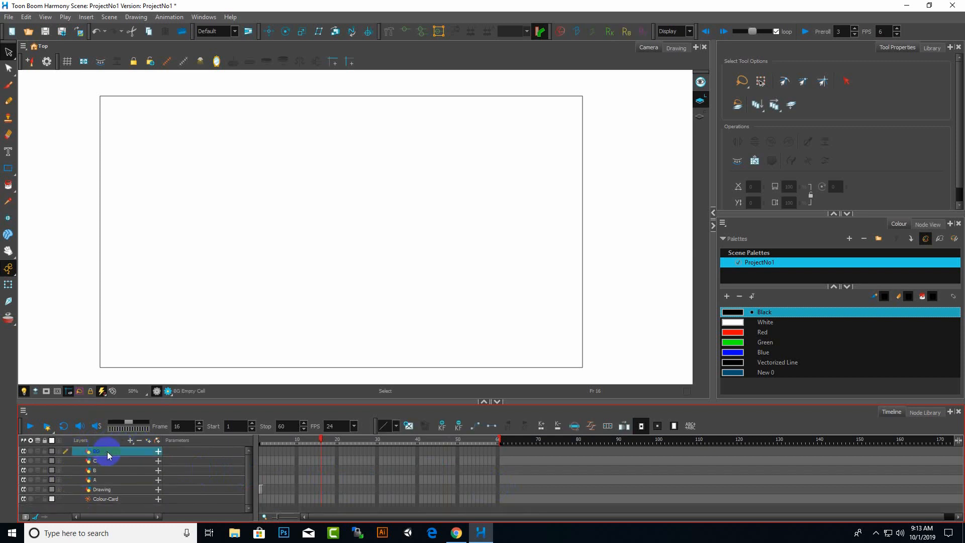
click(138, 441)
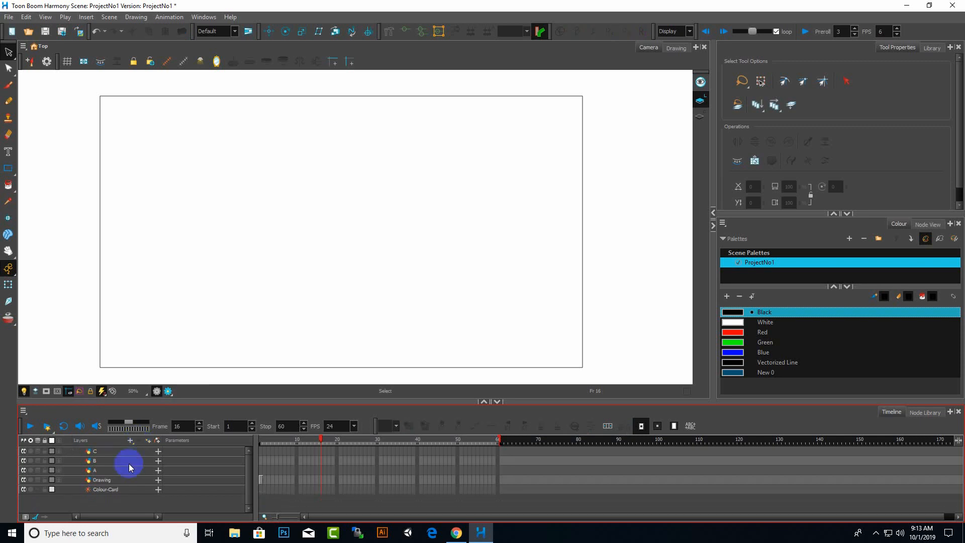
Step: Lock and unlock layer C, and show and hide its thumbnail in the timeline
click(100, 452)
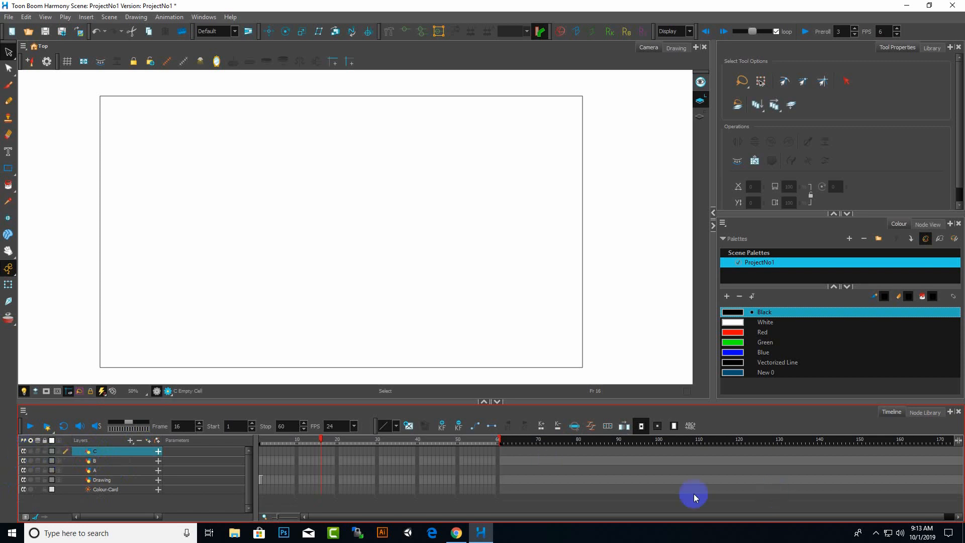
click(45, 451)
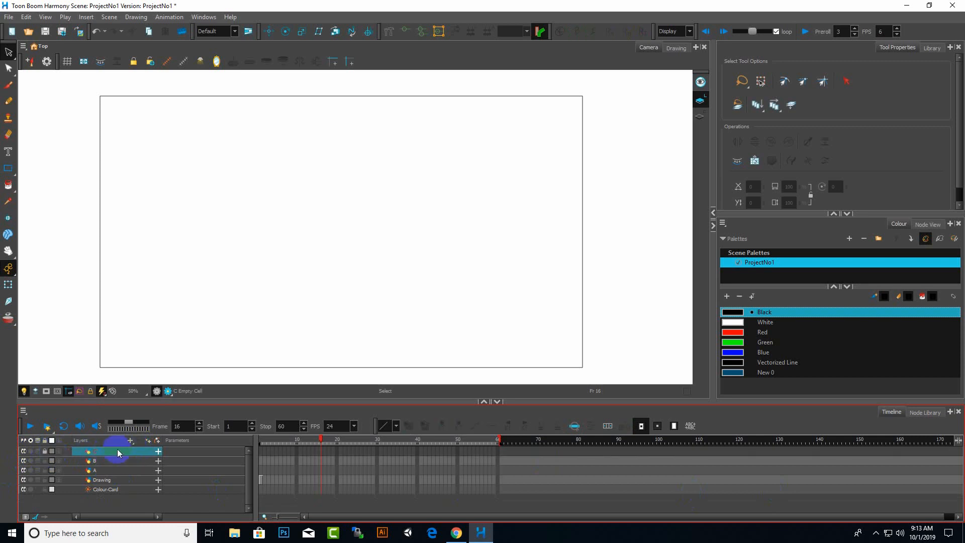
click(42, 453)
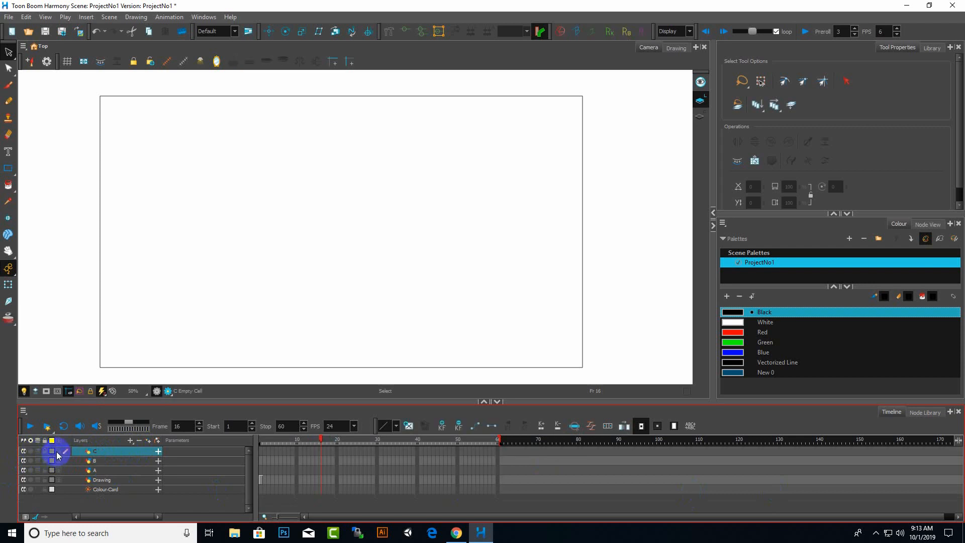
click(57, 451)
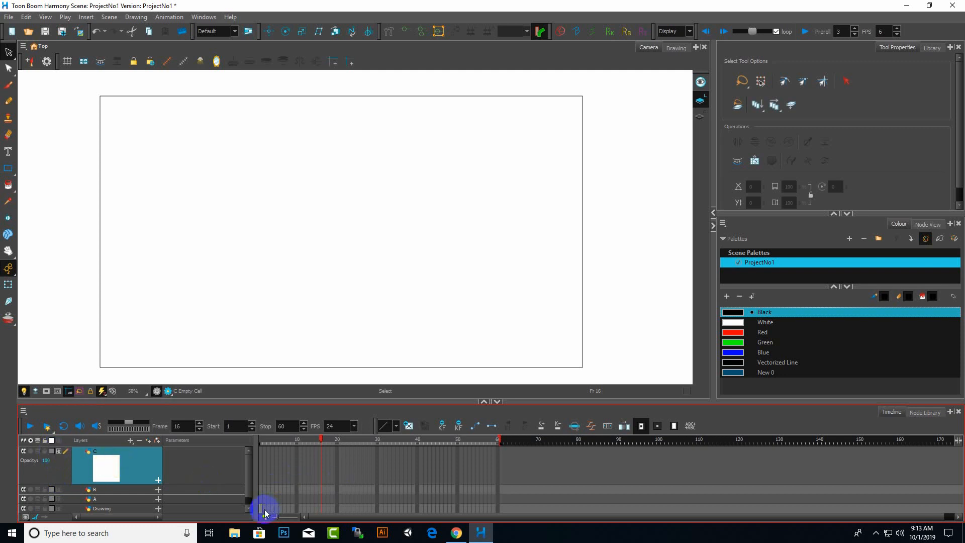
click(110, 467)
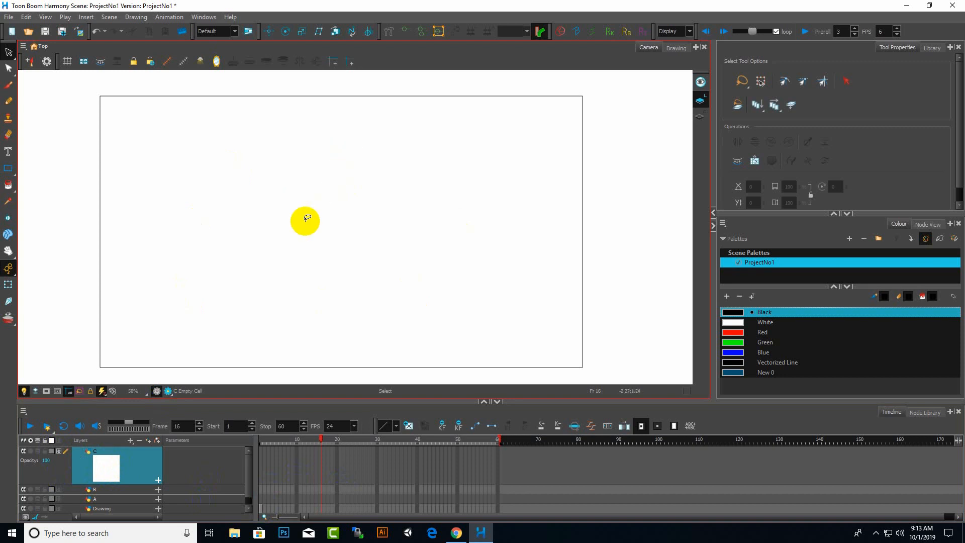
click(59, 452)
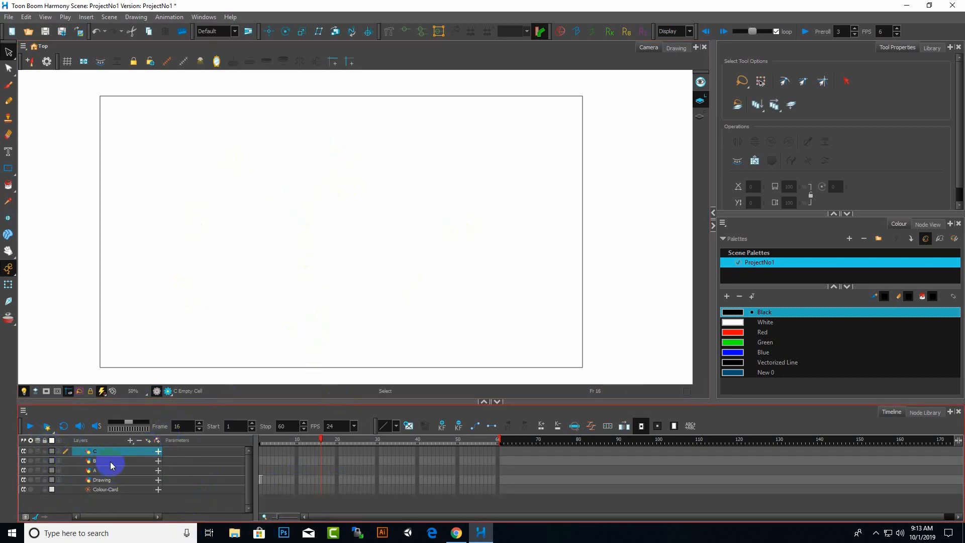
Step: Delete the drawing layers C, B and A, keeping only Drawing and Colour-Card
click(137, 441)
click(97, 452)
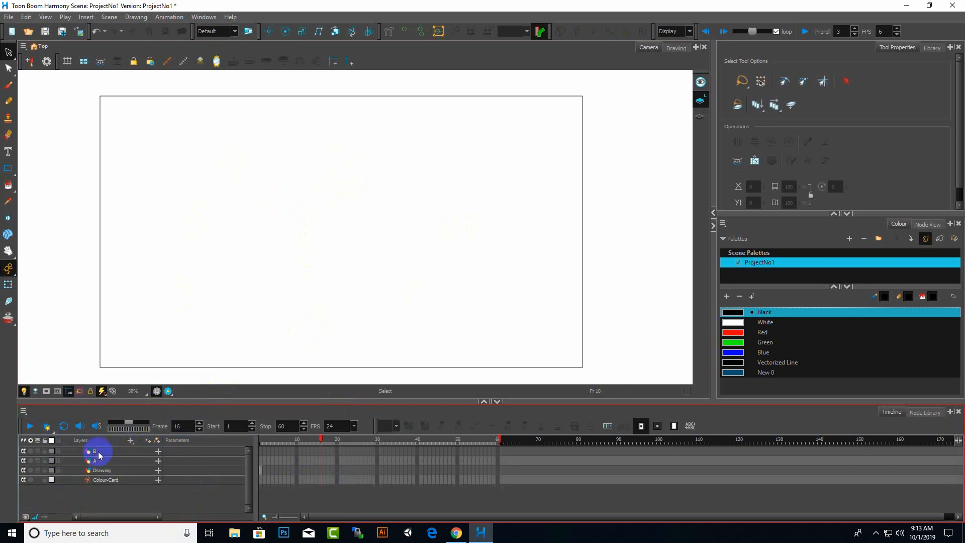
click(140, 442)
click(146, 451)
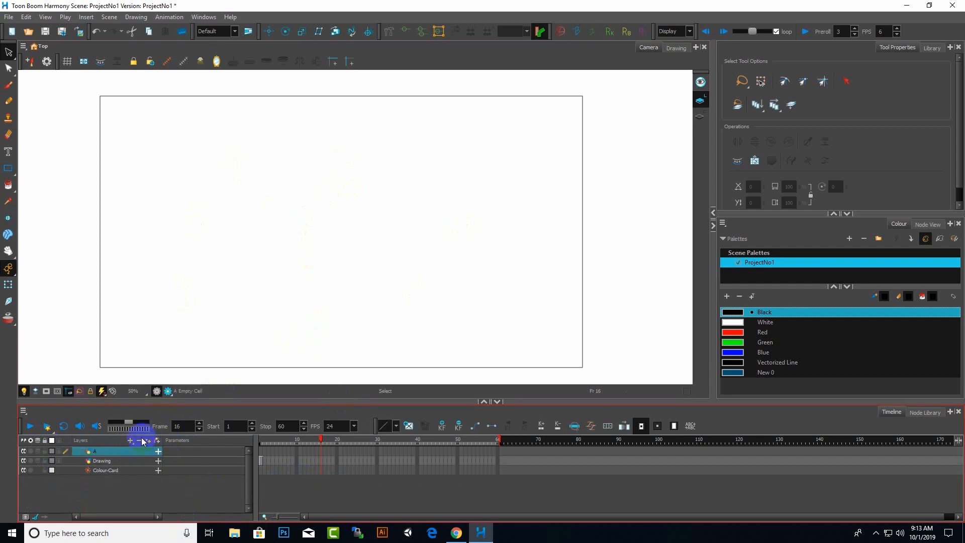
click(140, 441)
click(145, 451)
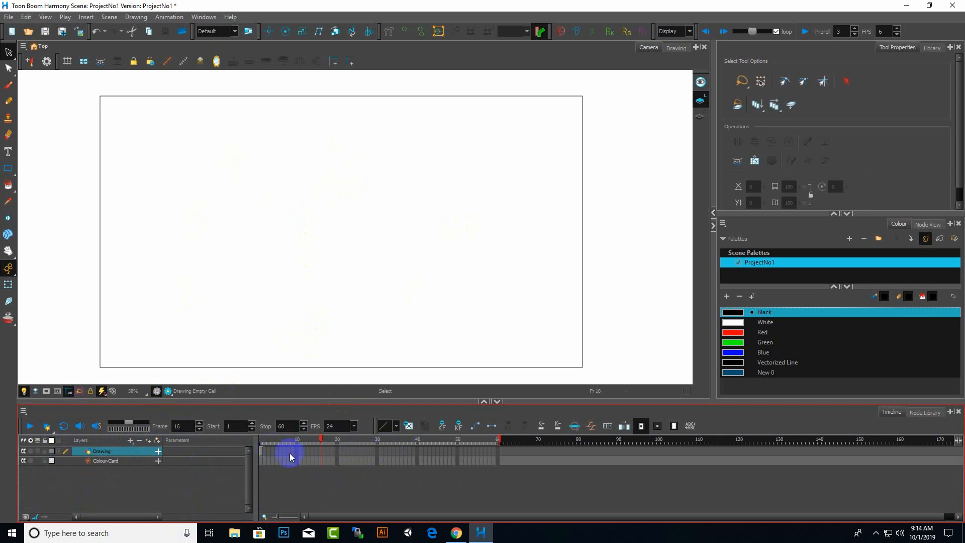
Step: Draw a rough black stick figure with the Brush on frame 1 of the Drawing layer, using Solid Brush 4 at size 25
click(261, 452)
key(alt+shift+r)
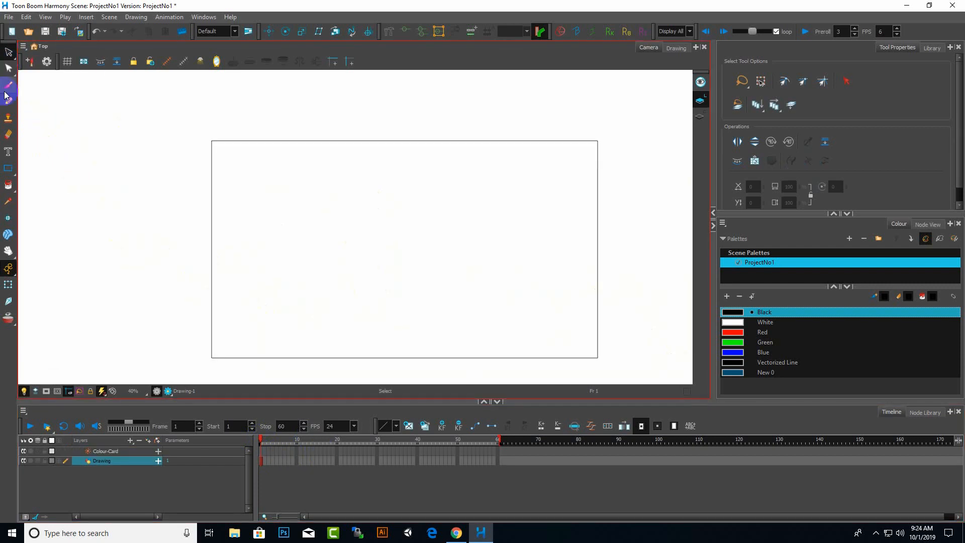
click(8, 87)
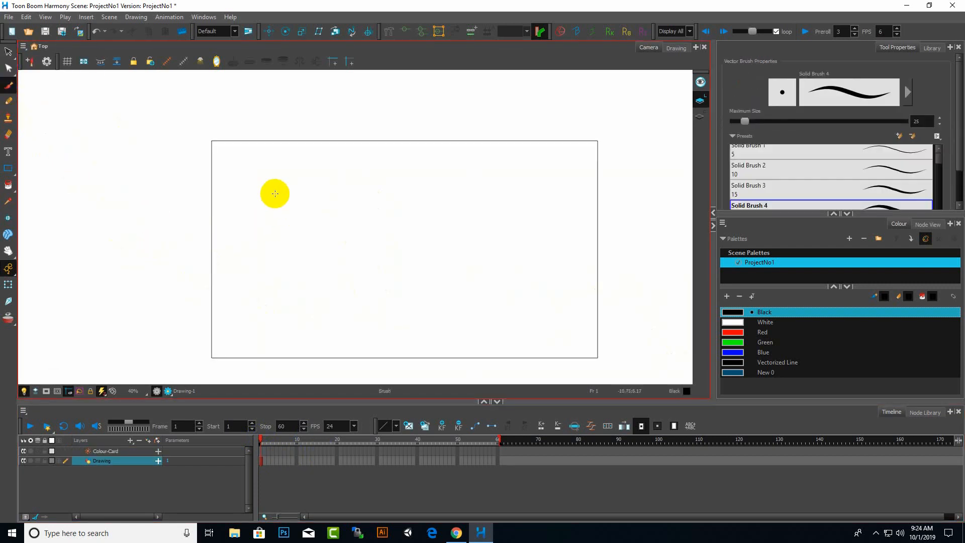
mouse_move(275, 193)
mouse_down()
mouse_move(273, 225)
mouse_move(287, 215)
mouse_move(281, 192)
mouse_move(284, 223)
mouse_move(286, 198)
mouse_move(268, 220)
mouse_move(264, 260)
mouse_up()
mouse_move(285, 222)
mouse_down()
mouse_move(291, 251)
mouse_move(311, 225)
mouse_up()
drag(265, 250, 210, 220)
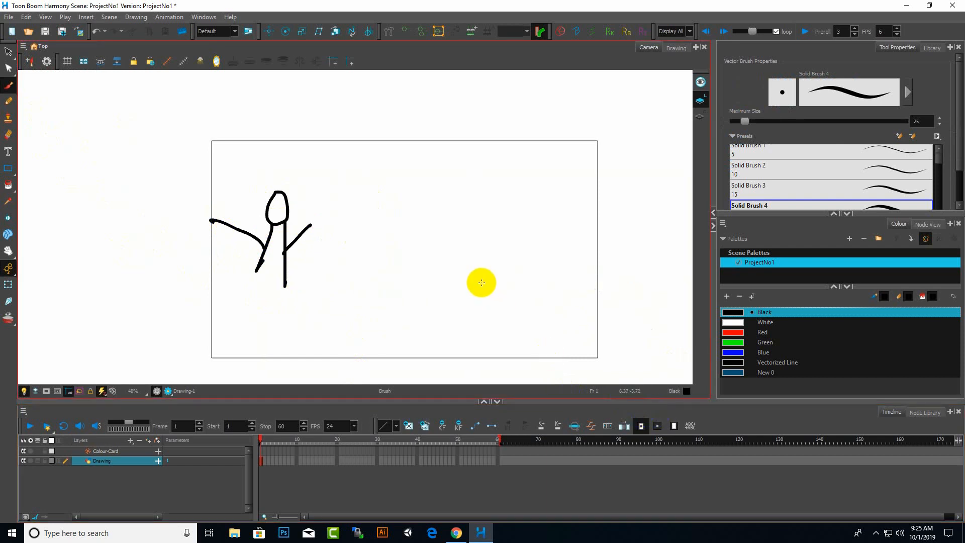
Step: Undo all the brush strokes of the stick figure
key(ctrl+z)
key(ctrl+z)
key(ctrl+z)
key(ctrl+z)
key(ctrl+z)
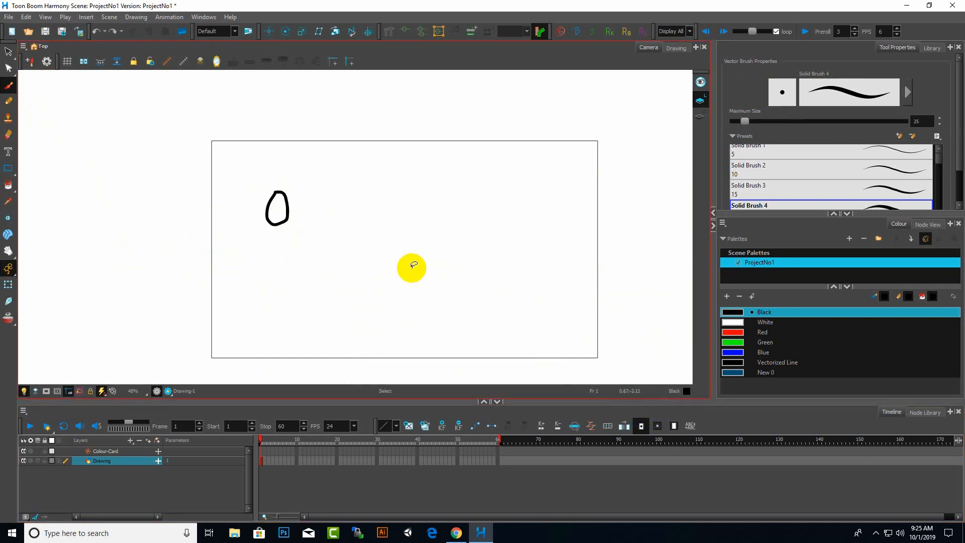
Step: Activate the Stamp tool, browse its presets and choose TB Sticky
click(7, 119)
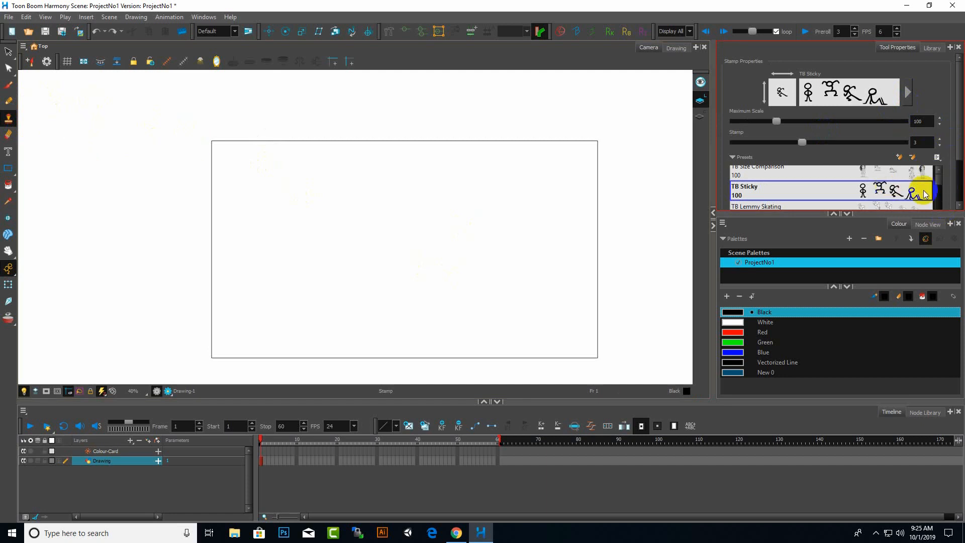
scroll(926, 194, down, 3)
click(954, 206)
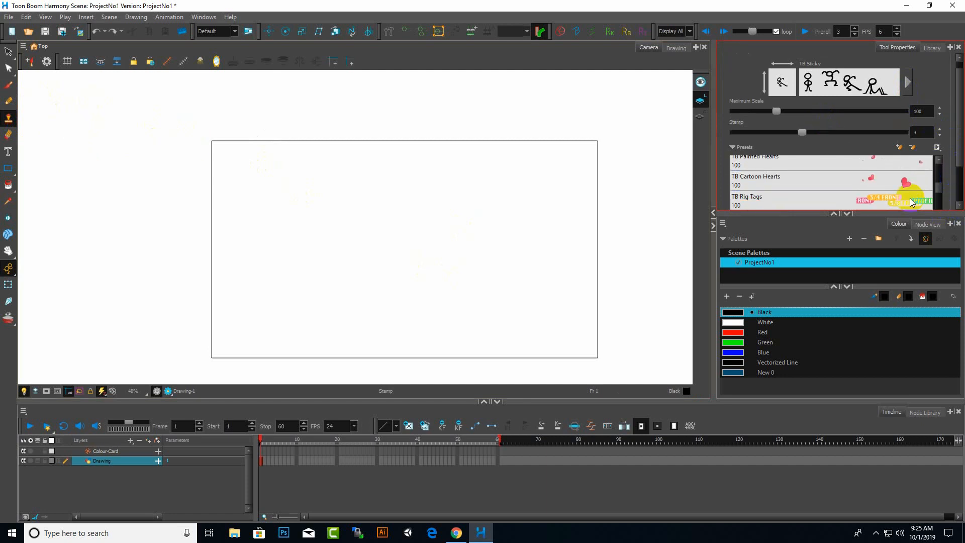
scroll(910, 194, down, 3)
scroll(894, 189, up, 7)
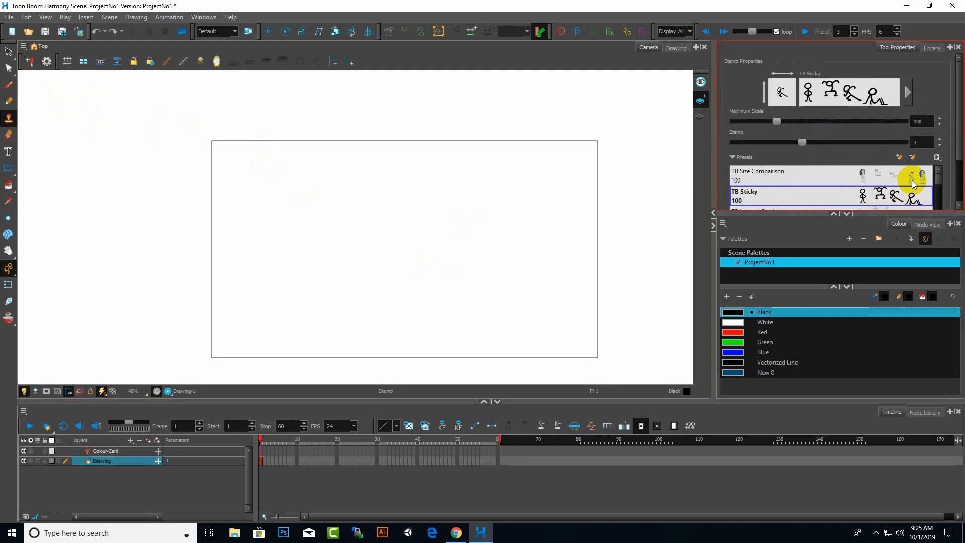
click(754, 195)
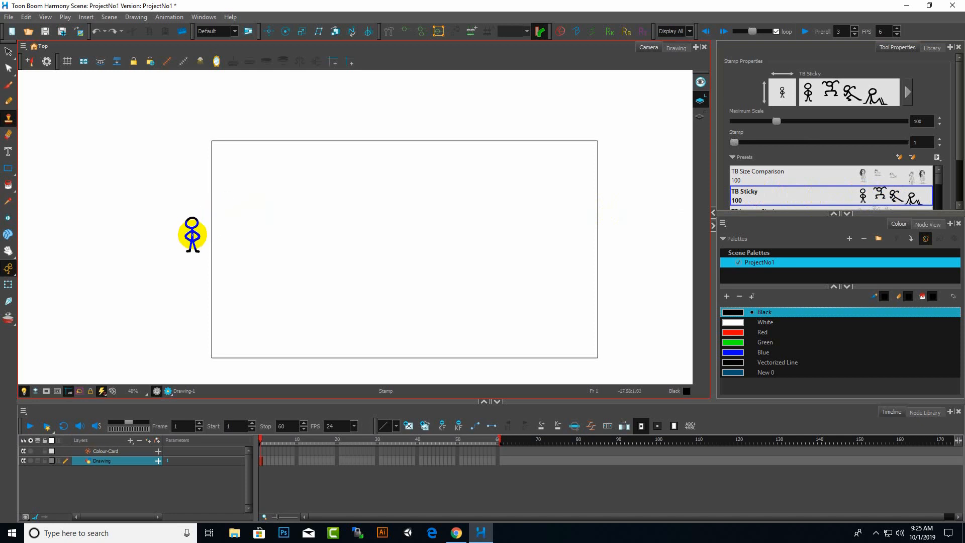
Step: Stamp the standing figure on frame 1 just outside the camera frame's left edge, and the second pose on frame 2 at that edge
click(192, 235)
click(250, 463)
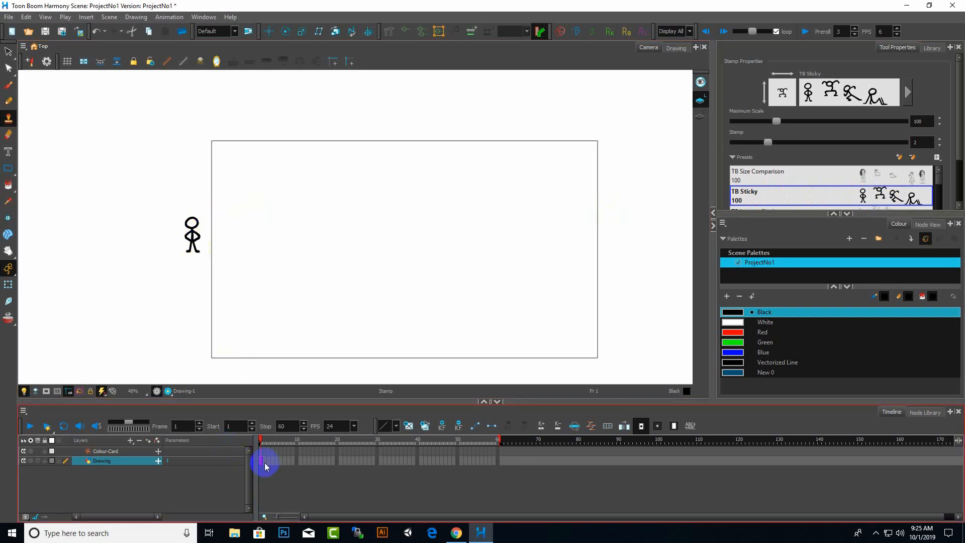
click(265, 461)
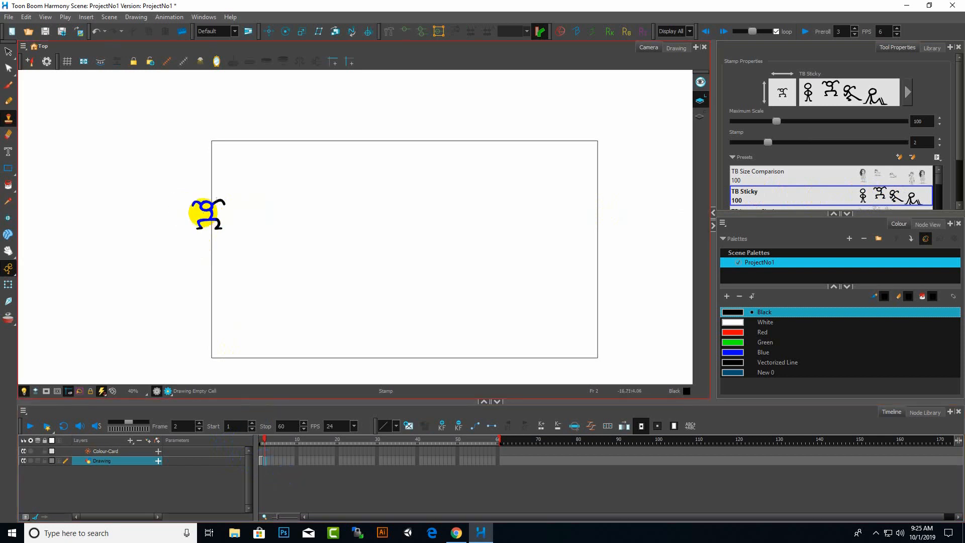
click(225, 216)
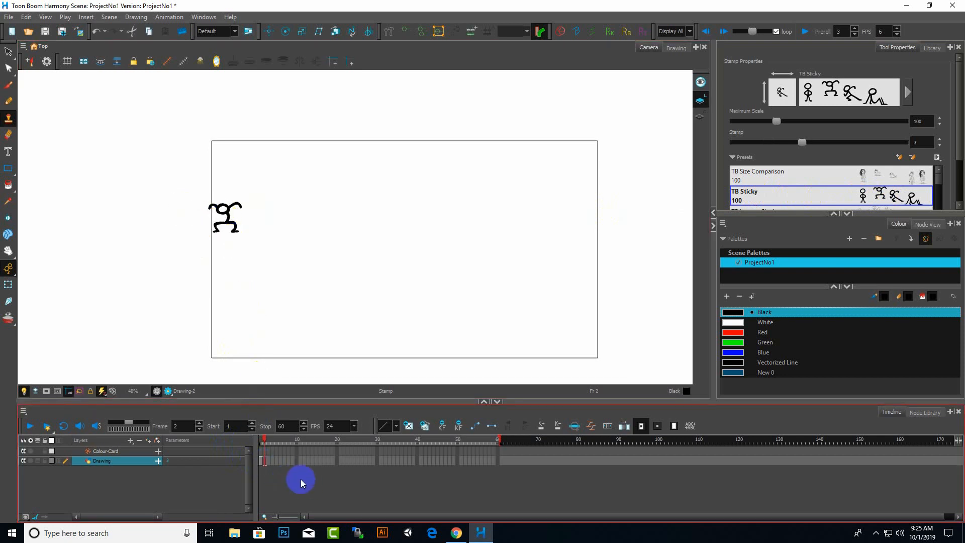
Step: Turn on onion skin at frame 3 of the Drawing layer and stamp the third pose just right of the previous figure
click(269, 461)
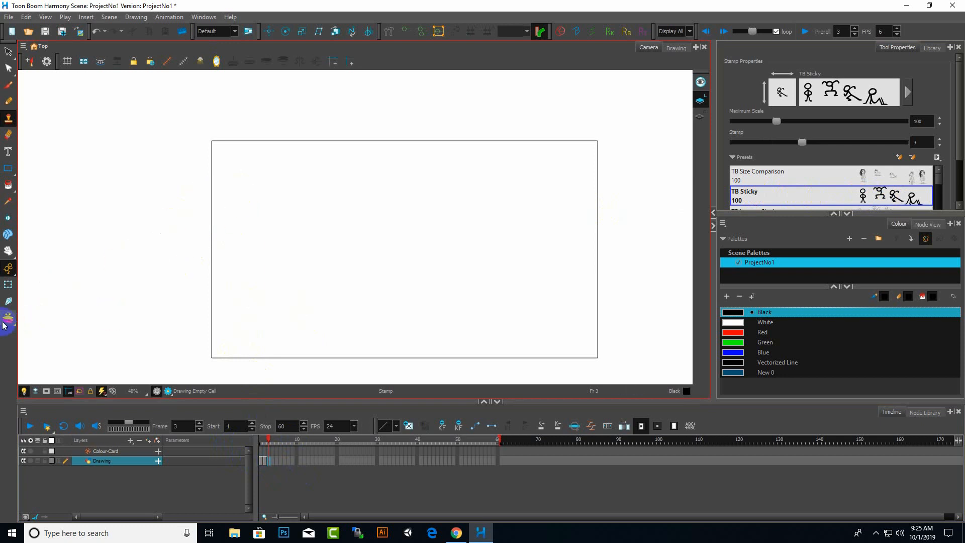
key(alt+o)
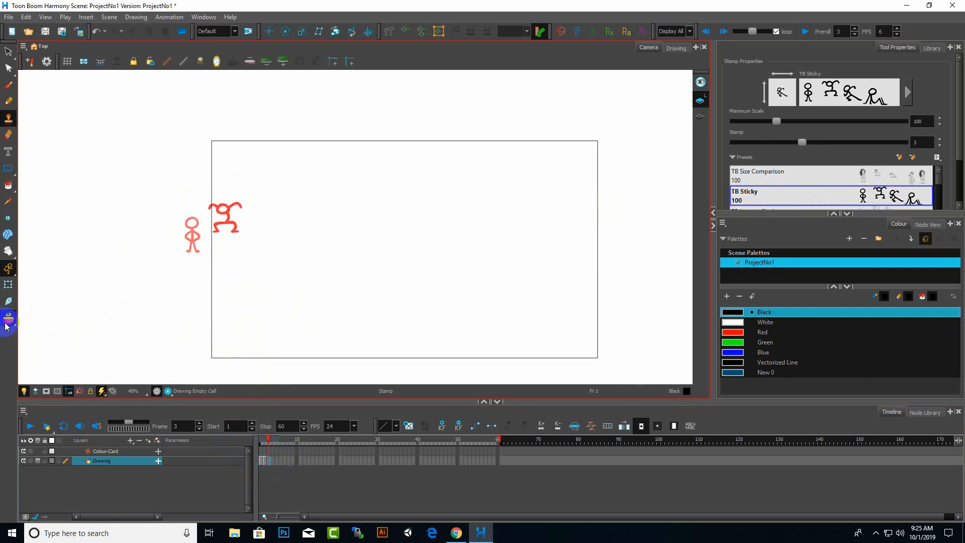
click(265, 230)
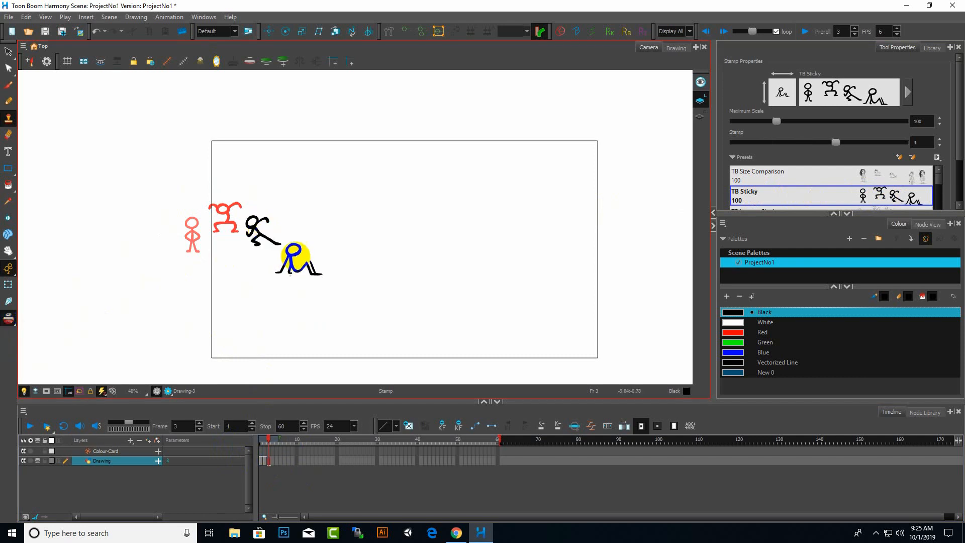
Step: Stamp the fourth pose on frame 4 and the fifth pose on frame 5, each further right than the previous figure
click(273, 461)
click(273, 461)
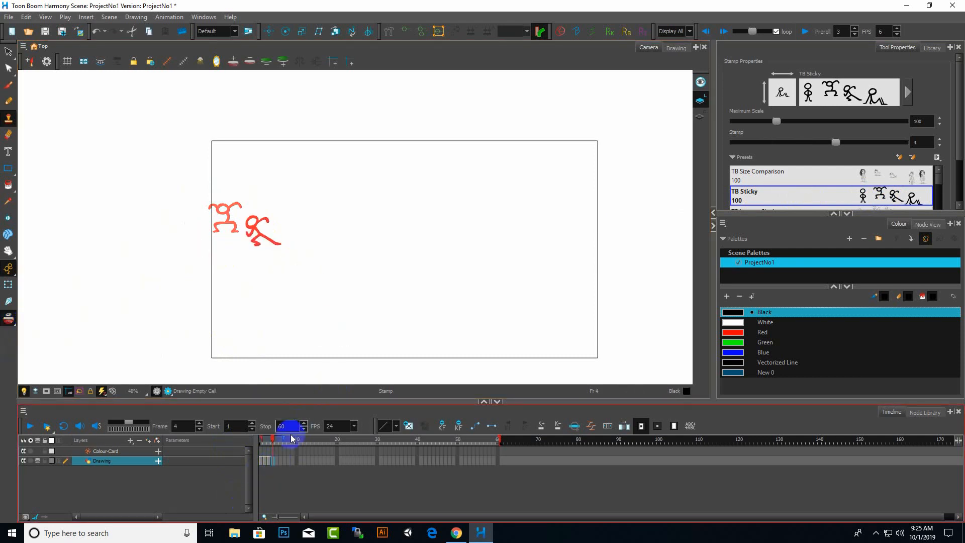
click(302, 221)
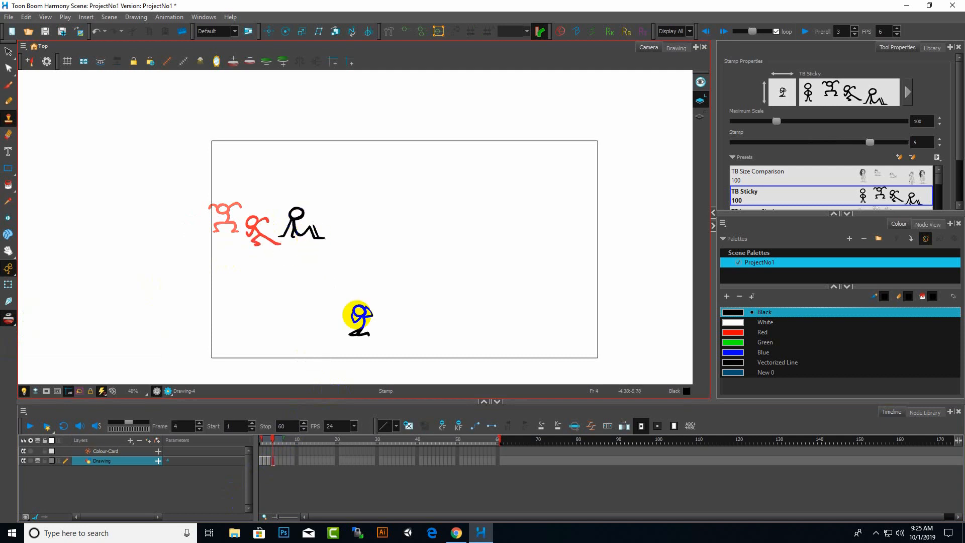
click(276, 461)
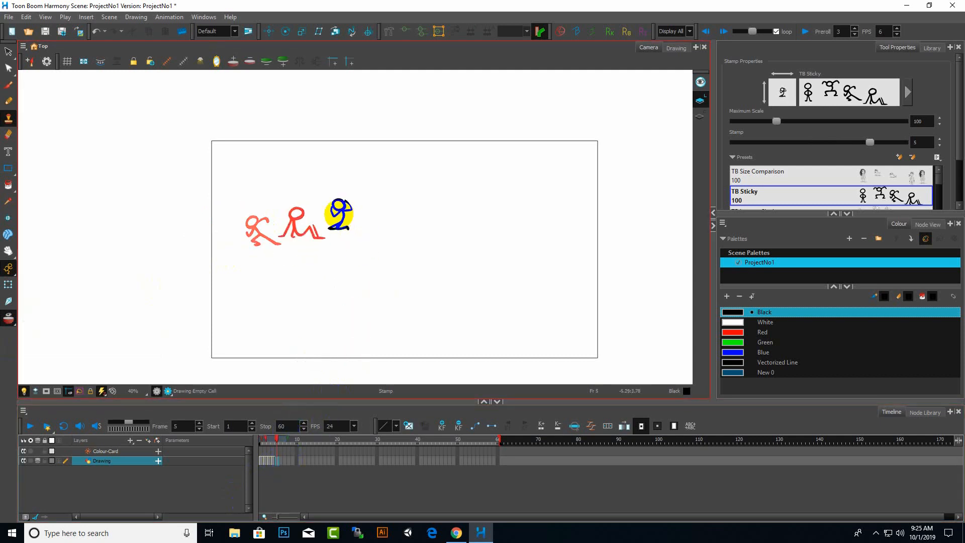
click(340, 219)
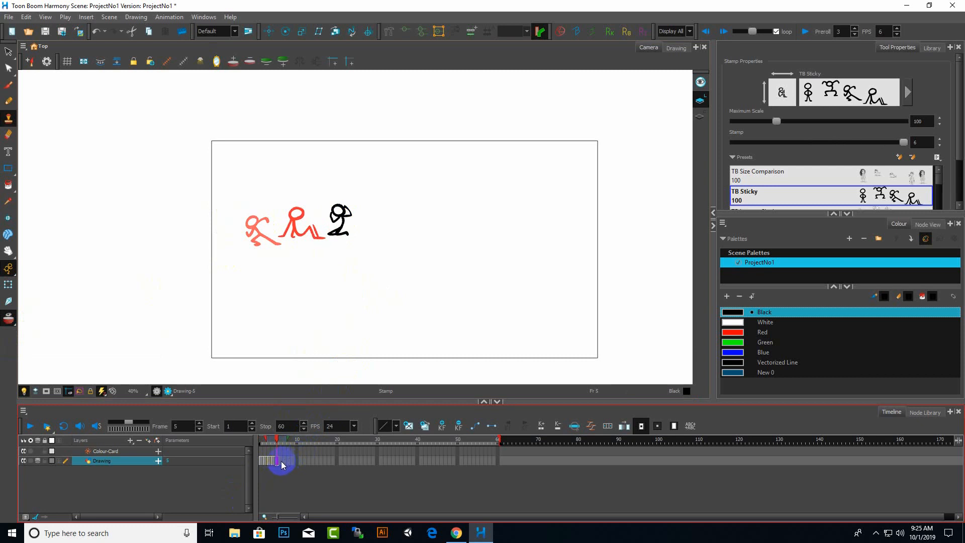
Step: Stamp the sixth pose on frame 6 and the standing figure on frame 7, continuing rightward, and play back the animation
click(281, 460)
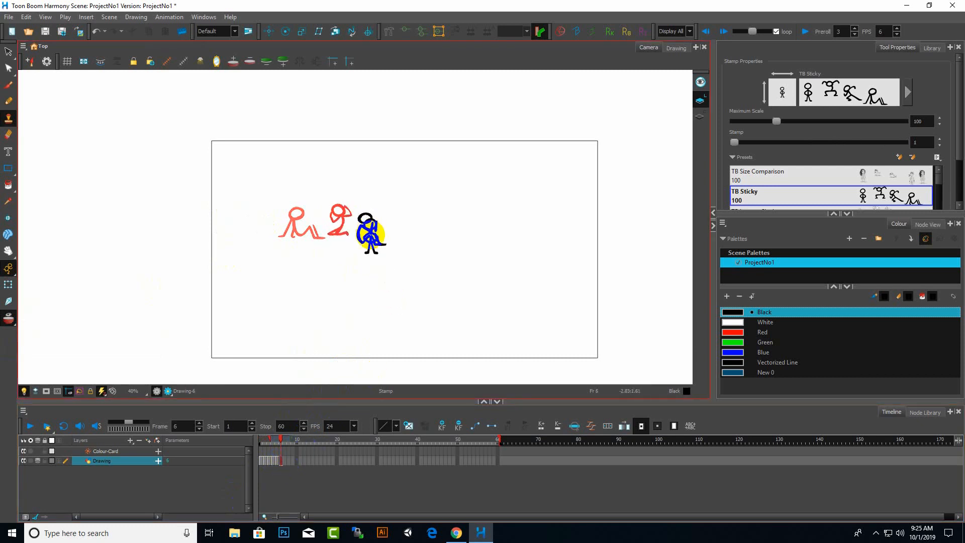
click(369, 229)
click(283, 461)
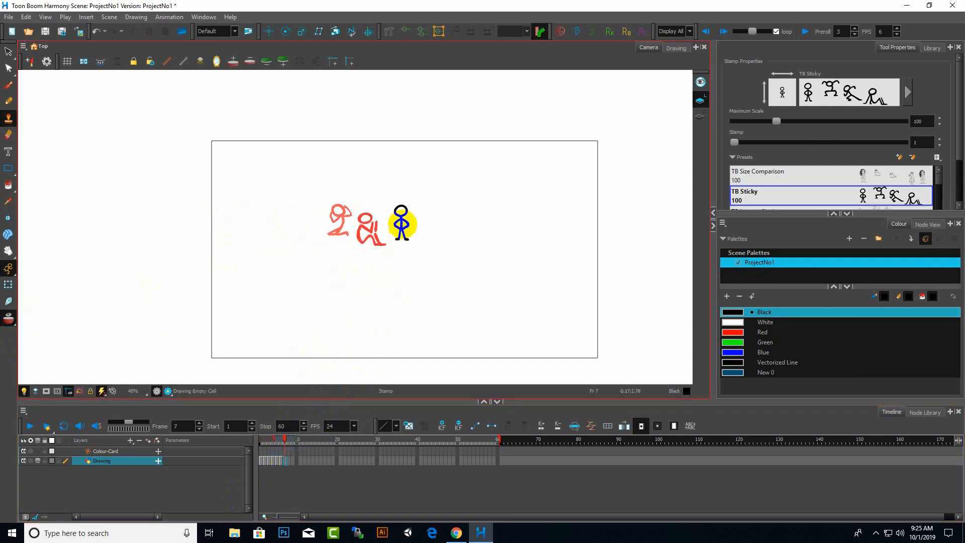
click(394, 213)
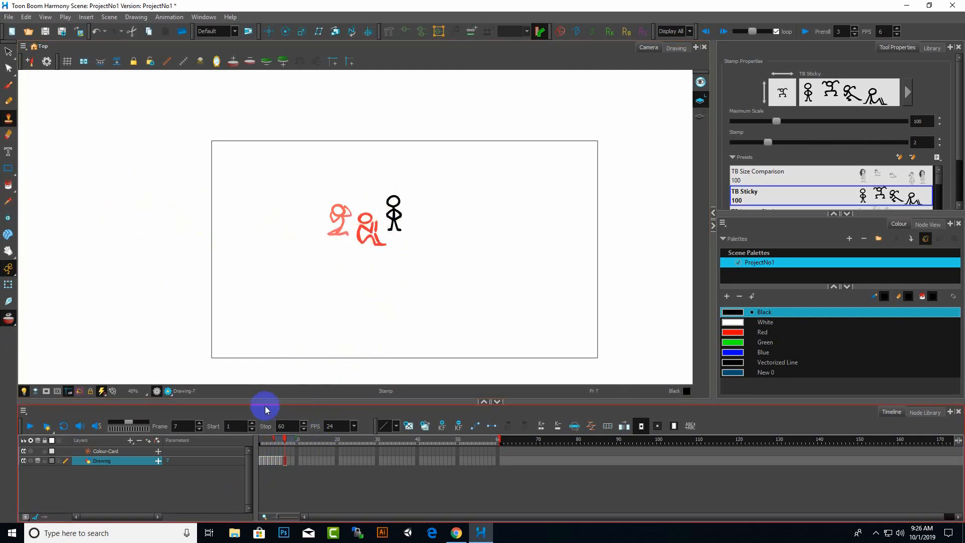
click(31, 426)
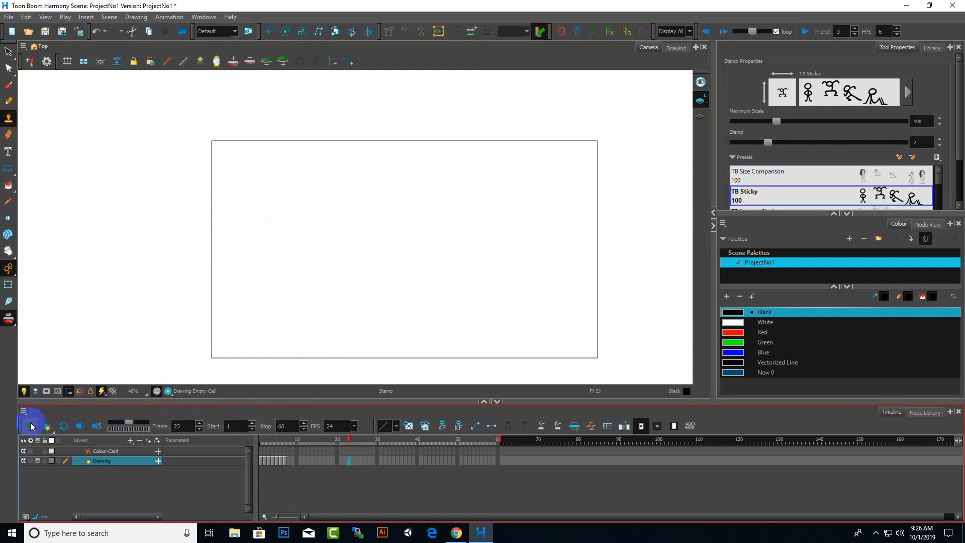
Step: Play back the stick-figure animation from frame 1 and stop it
click(390, 473)
click(260, 438)
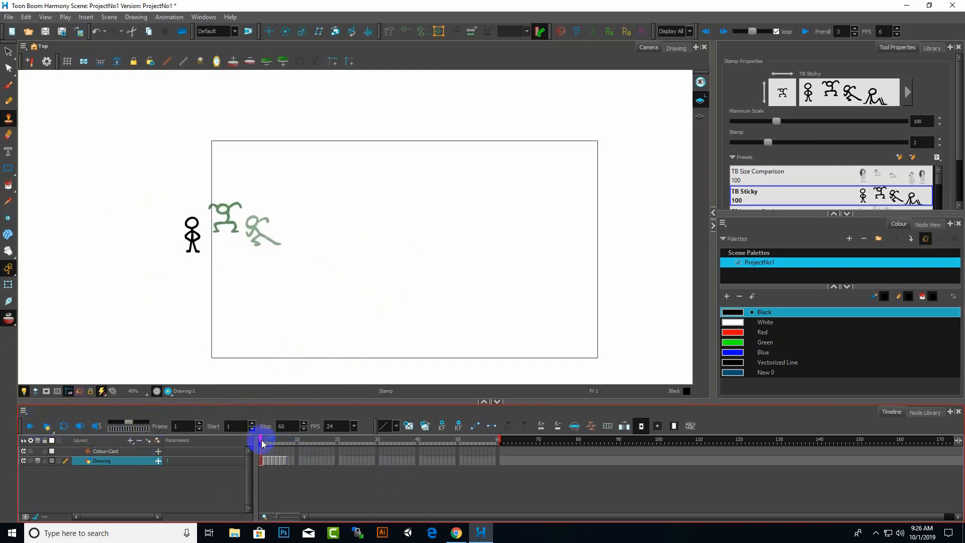
click(31, 427)
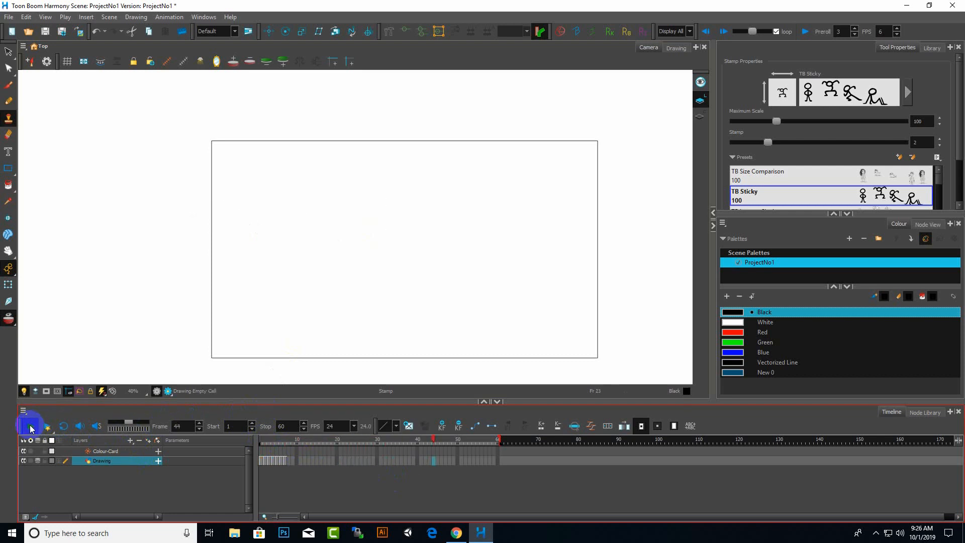
click(31, 428)
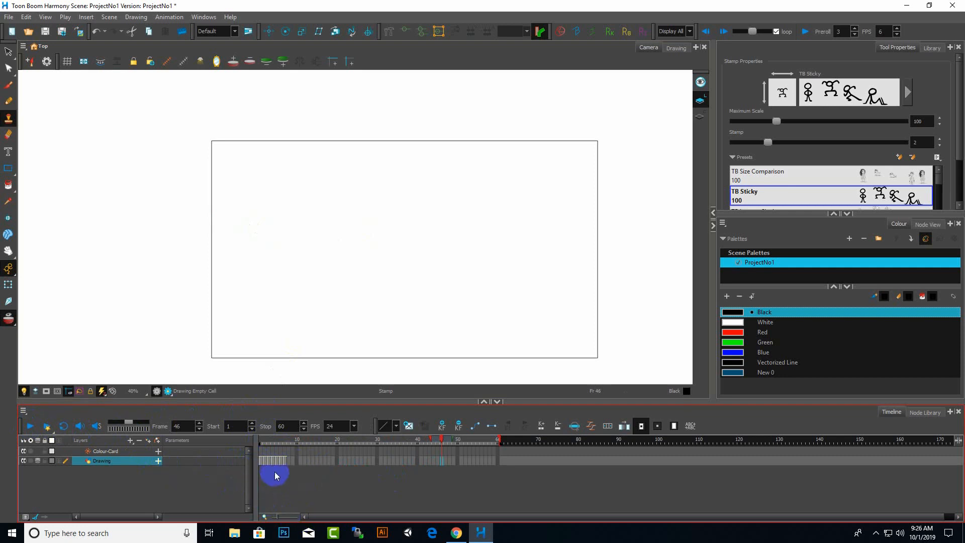
Step: Show the Drawing layer's thumbnails and enlarge the timeline so the seven poses are readable from frame 1
scroll(276, 476, up, 5)
scroll(274, 473, down, 2)
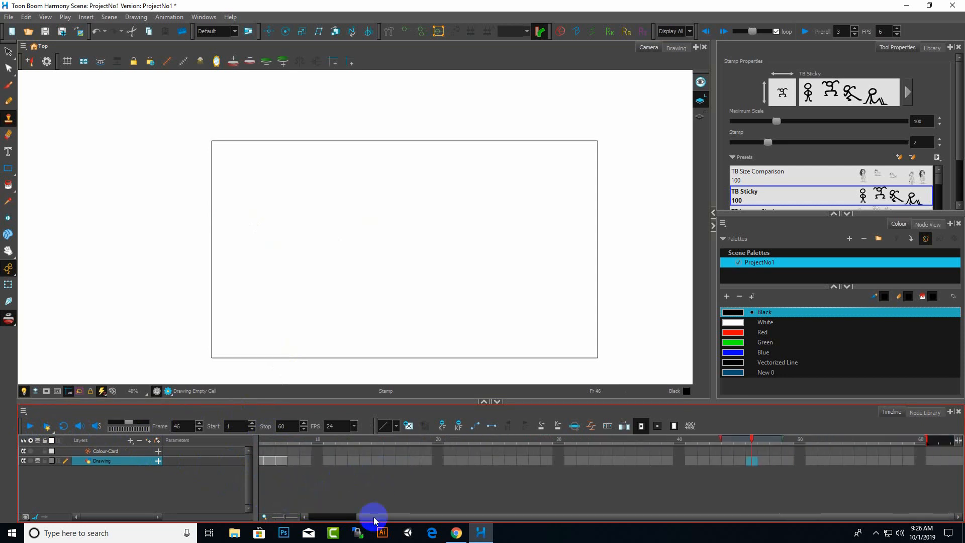
drag(370, 517, 324, 520)
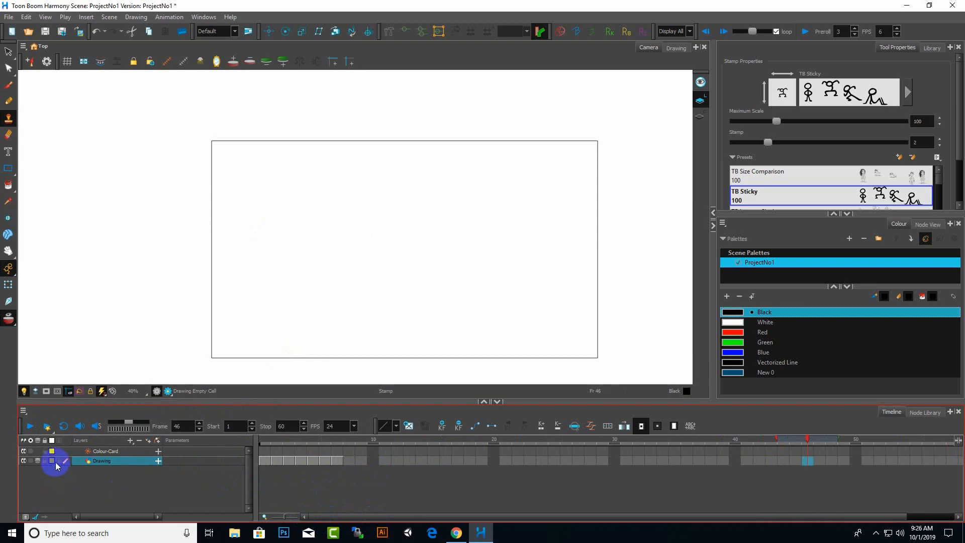
click(57, 460)
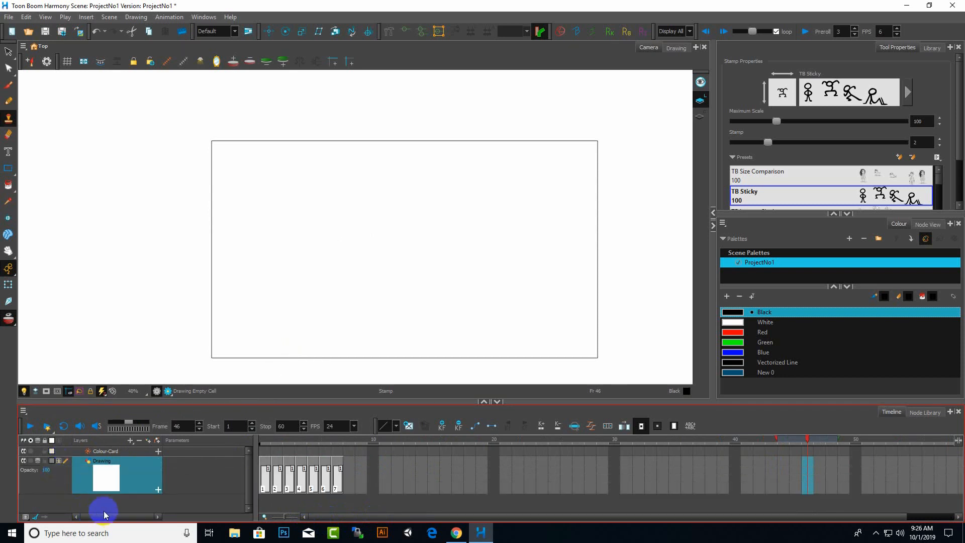
scroll(295, 478, up, 3)
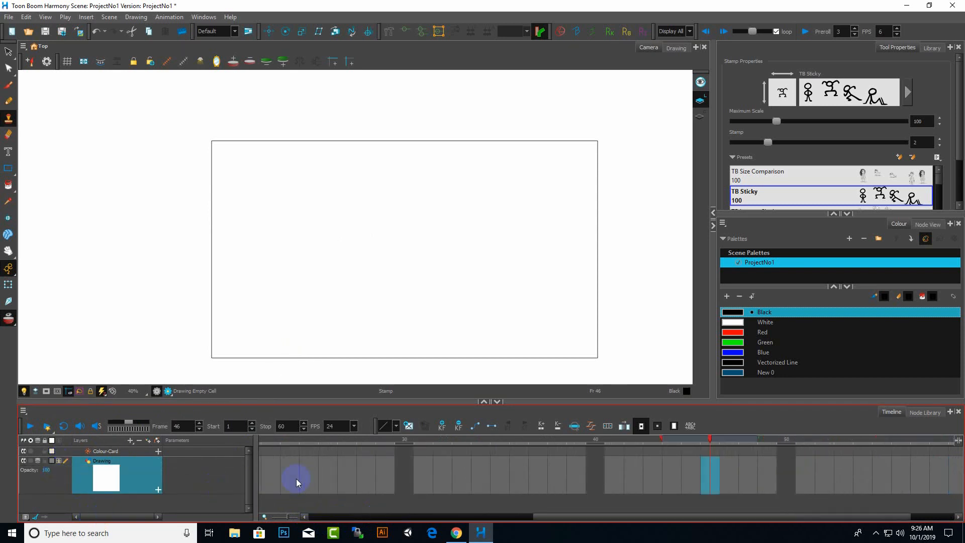
click(334, 517)
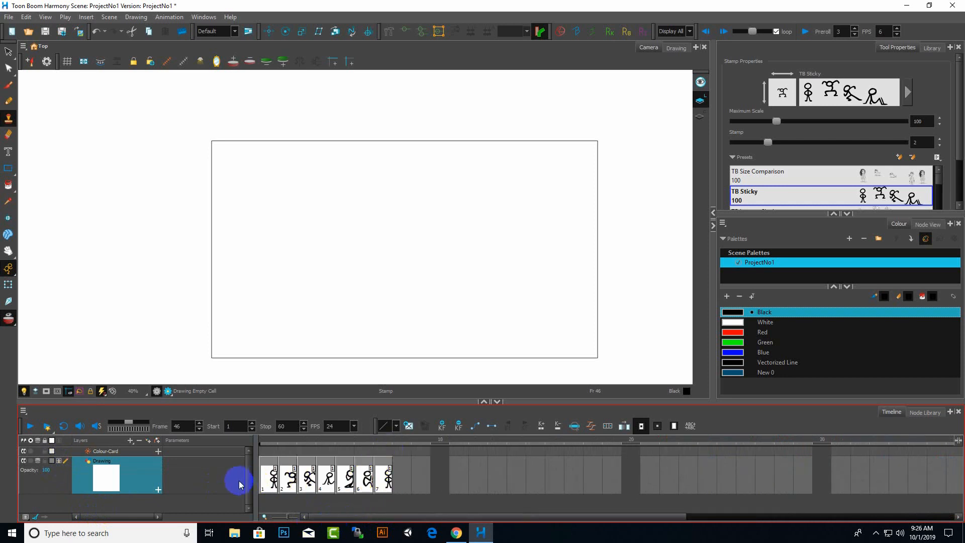
Step: Select the seven pose drawings on the Drawing layer and create a repeating cycle from them
click(387, 484)
shift+click(269, 484)
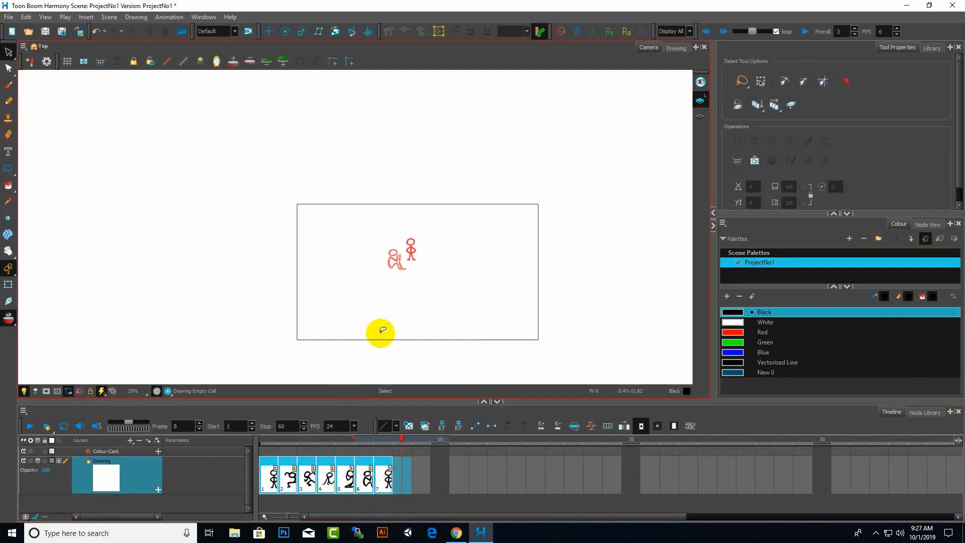
right_click(368, 474)
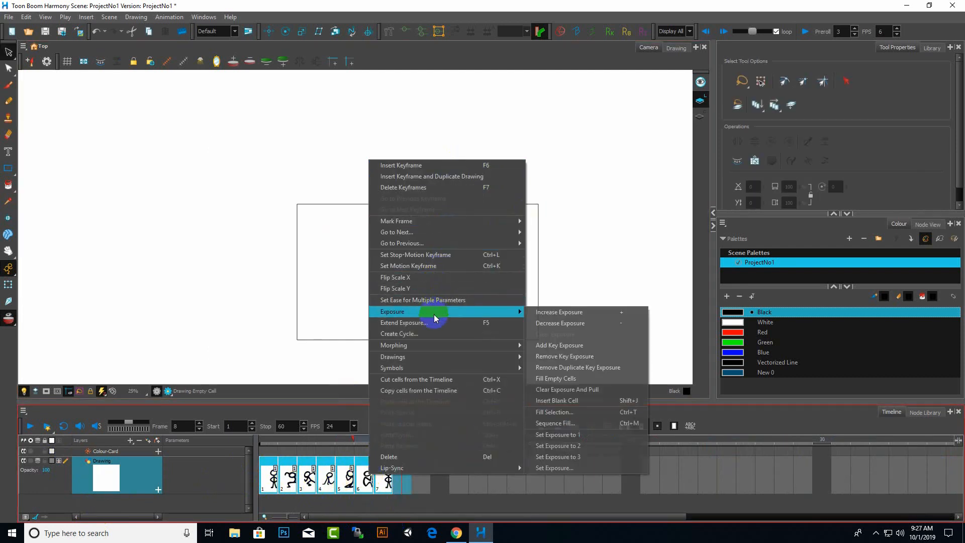
click(430, 336)
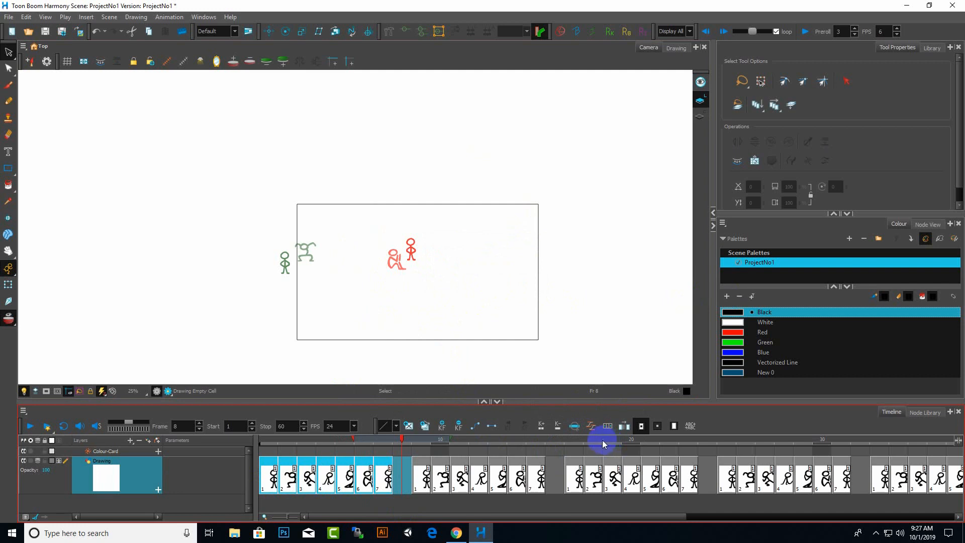
Step: Play back the cycled stick-figure animation and close the playback preview
drag(540, 474, 776, 475)
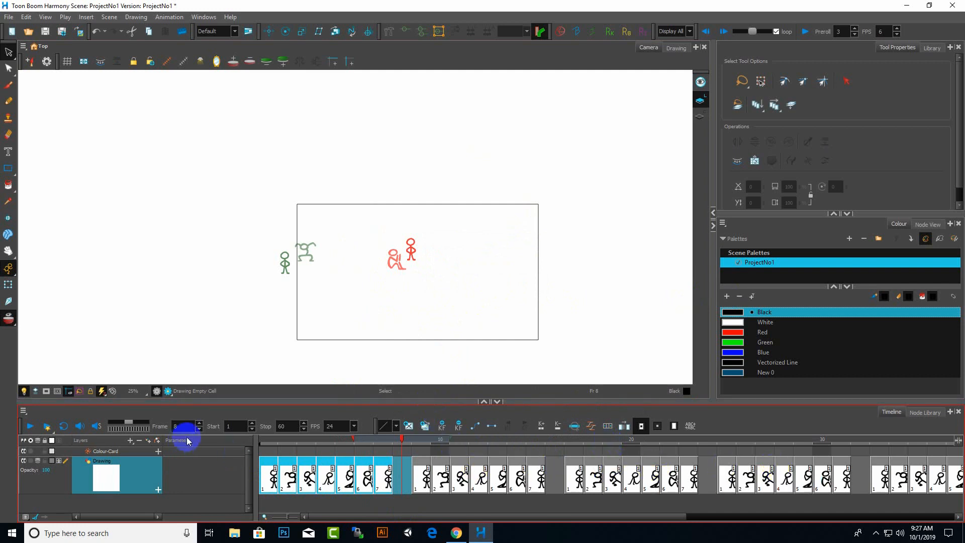
click(31, 431)
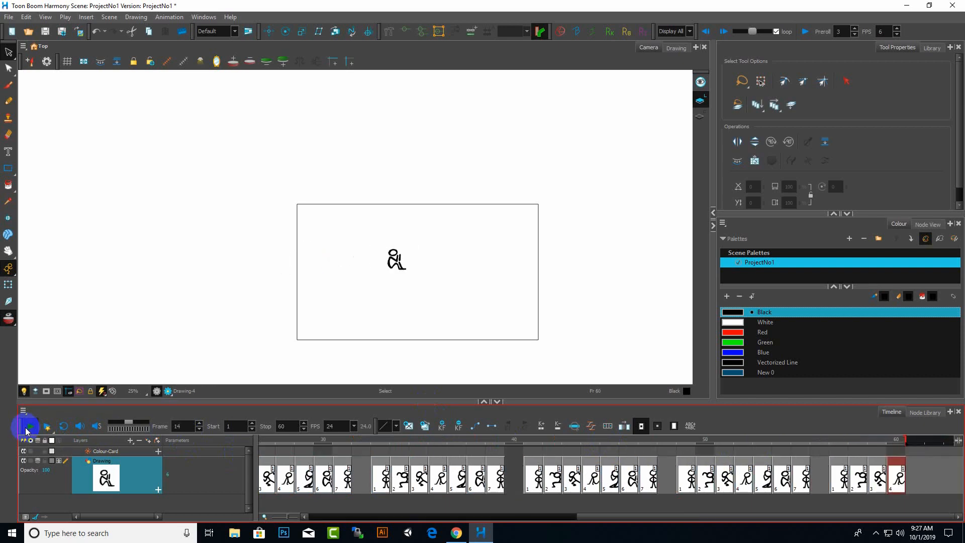
click(953, 5)
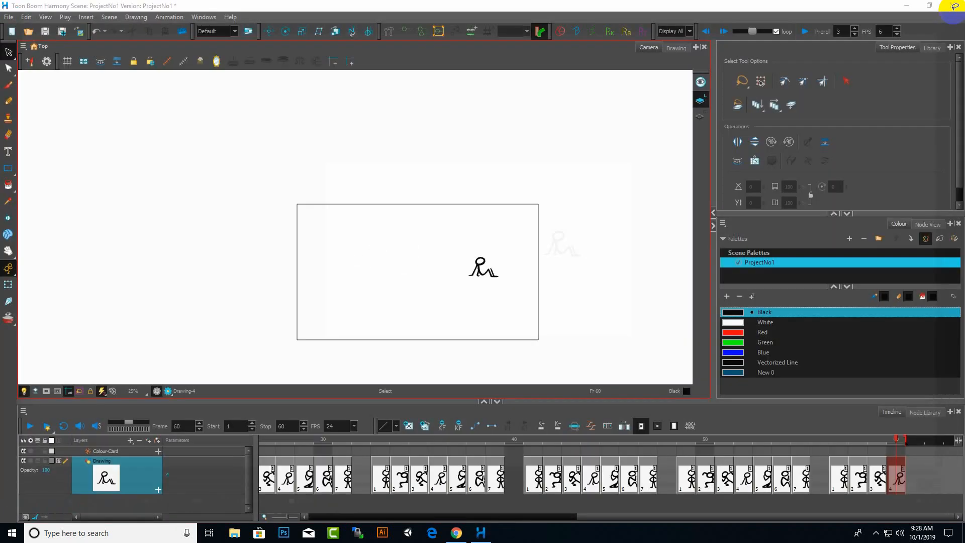
click(362, 282)
scroll(374, 304, down, 2)
scroll(437, 381, up, 1)
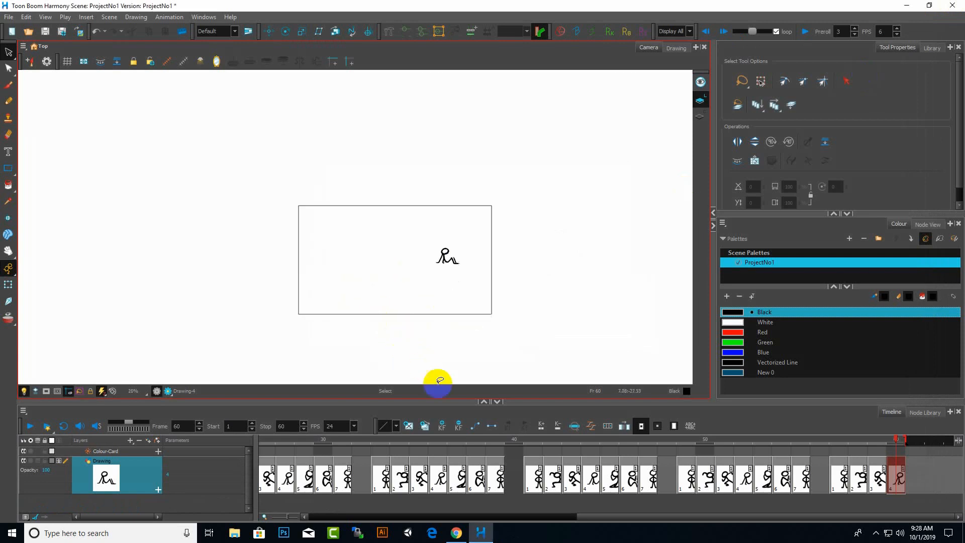
scroll(438, 381, up, 1)
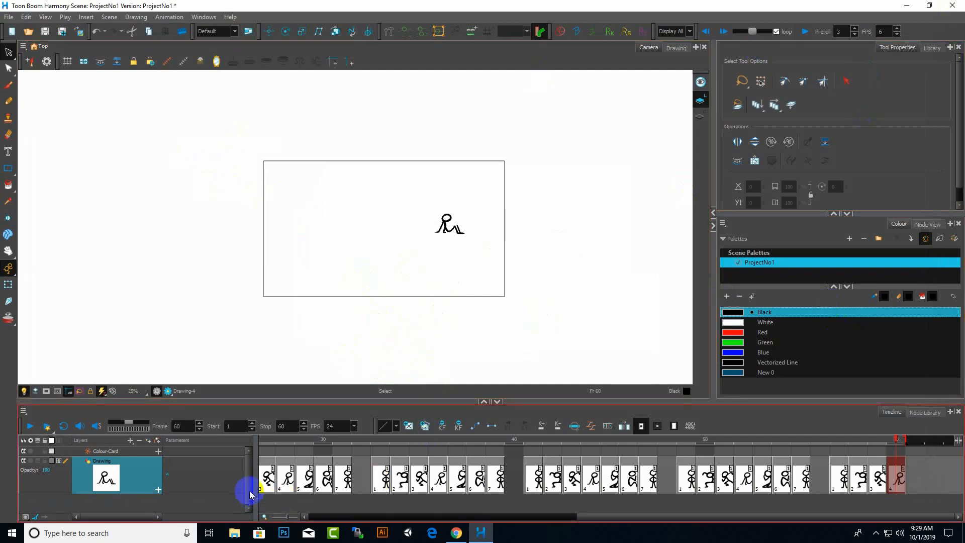
Step: Delete the Drawing layer's cycled cells from frame 27 to frame 60
click(263, 485)
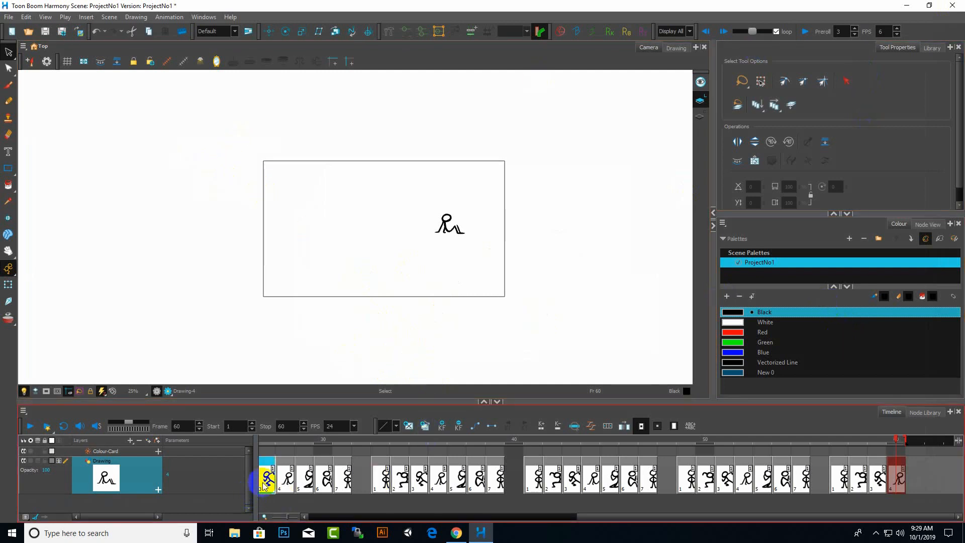
shift+click(896, 475)
key(Delete)
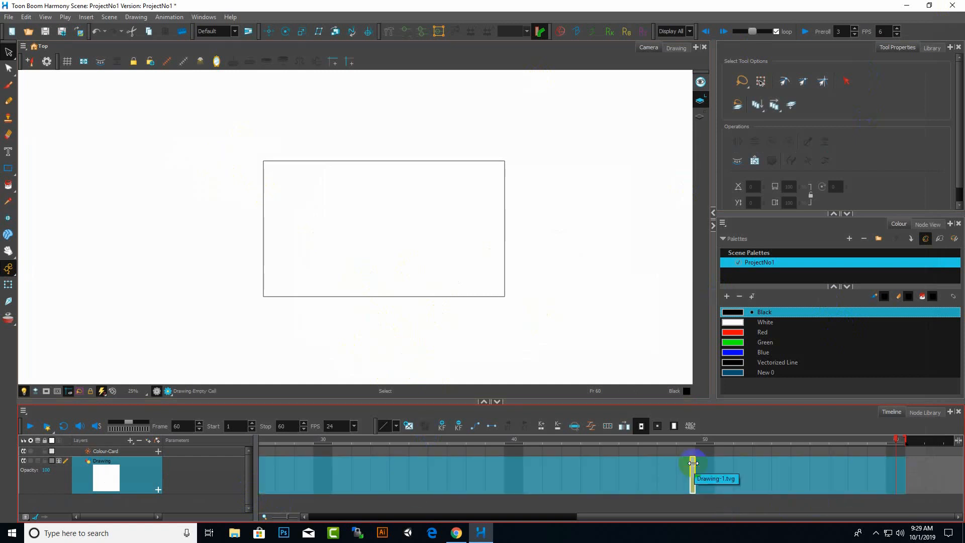